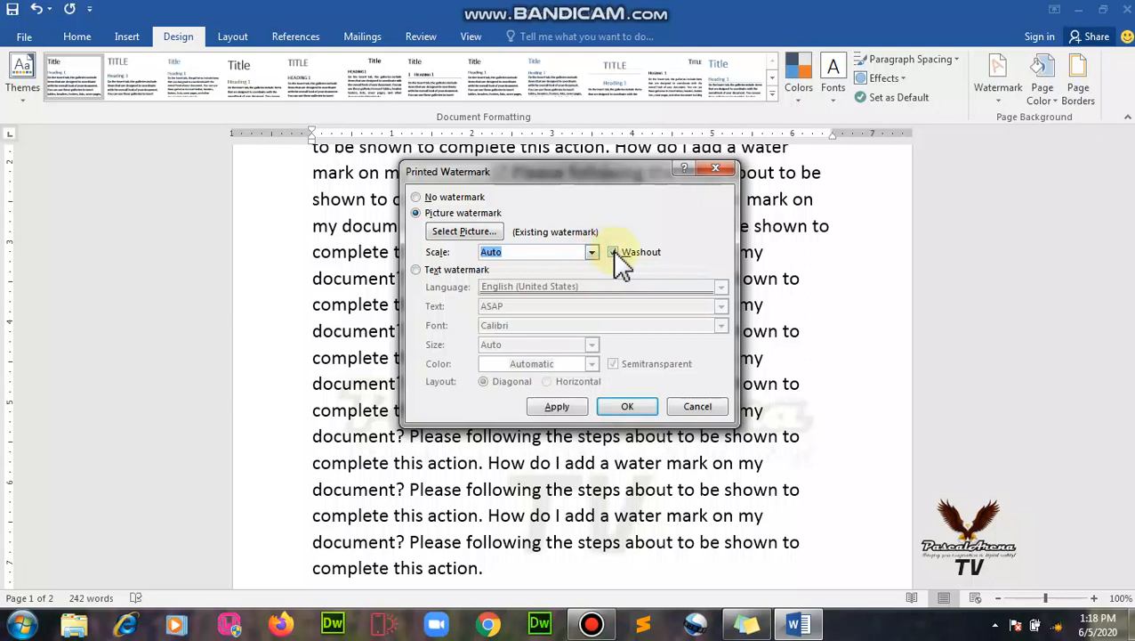
- Turn off the picture watermark's Washout effect, apply it, and check how readable the body text is over the logo
click(613, 253)
click(576, 406)
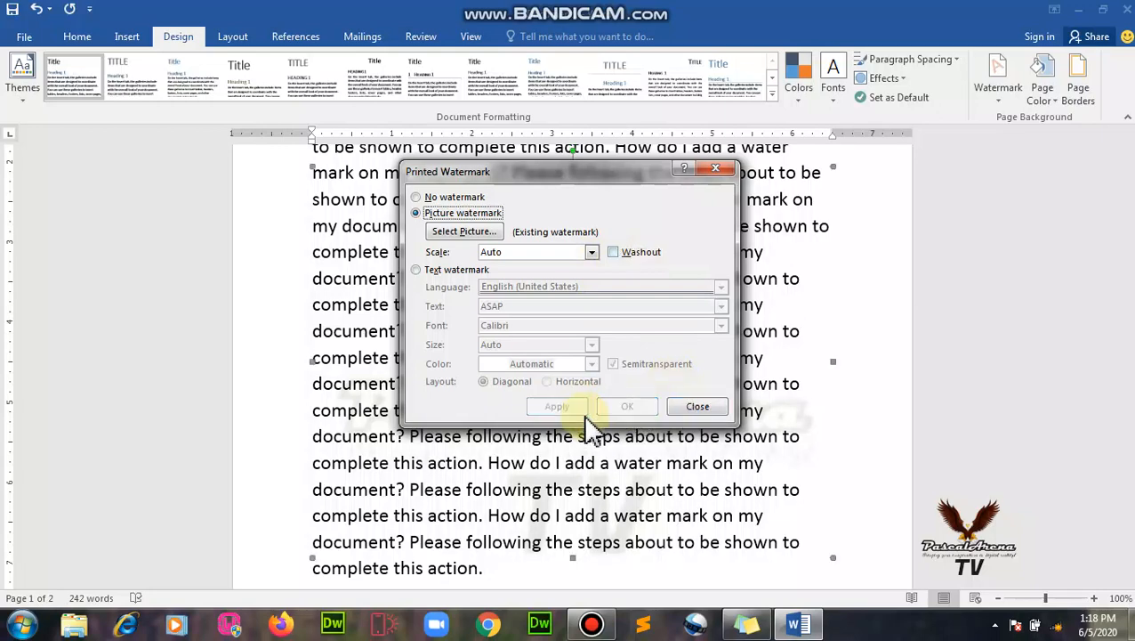
click(698, 406)
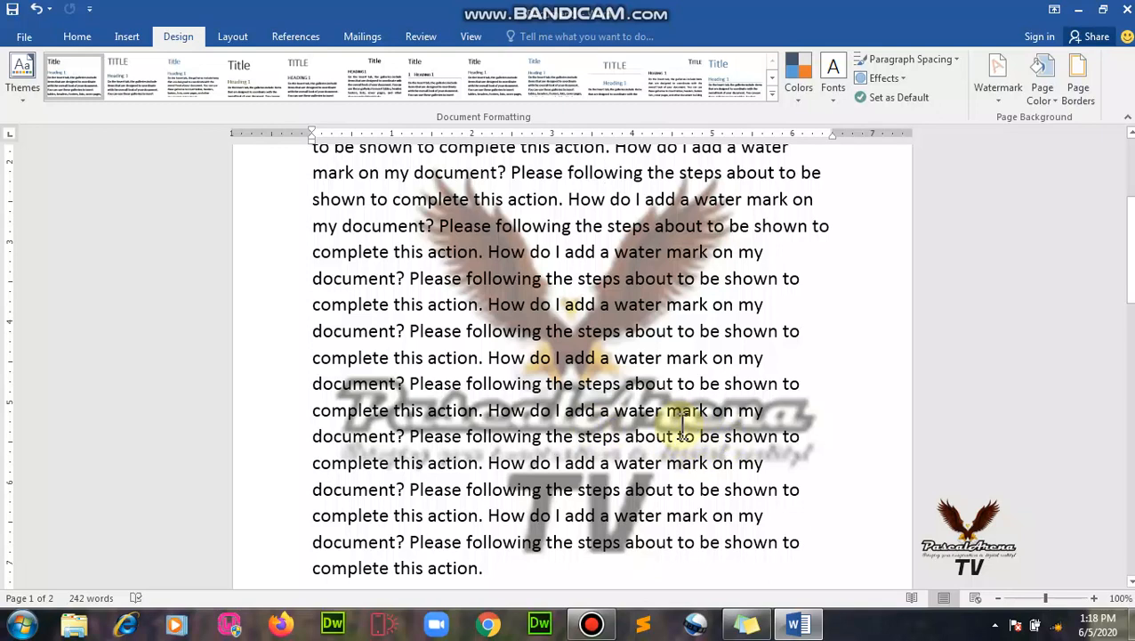
click(312, 383)
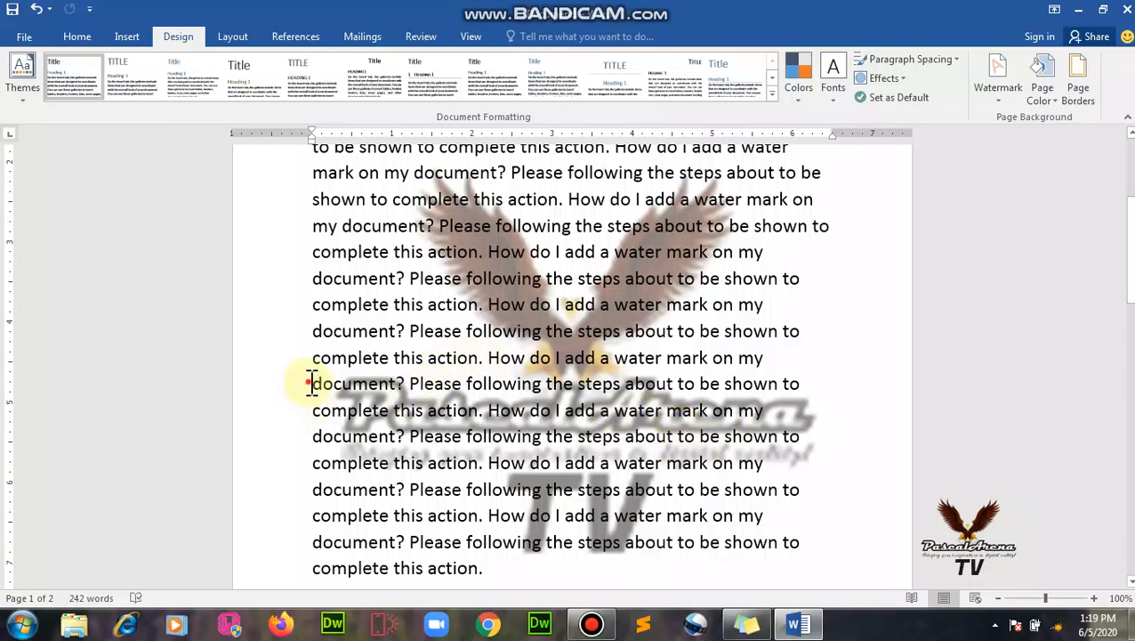
drag(311, 383, 307, 563)
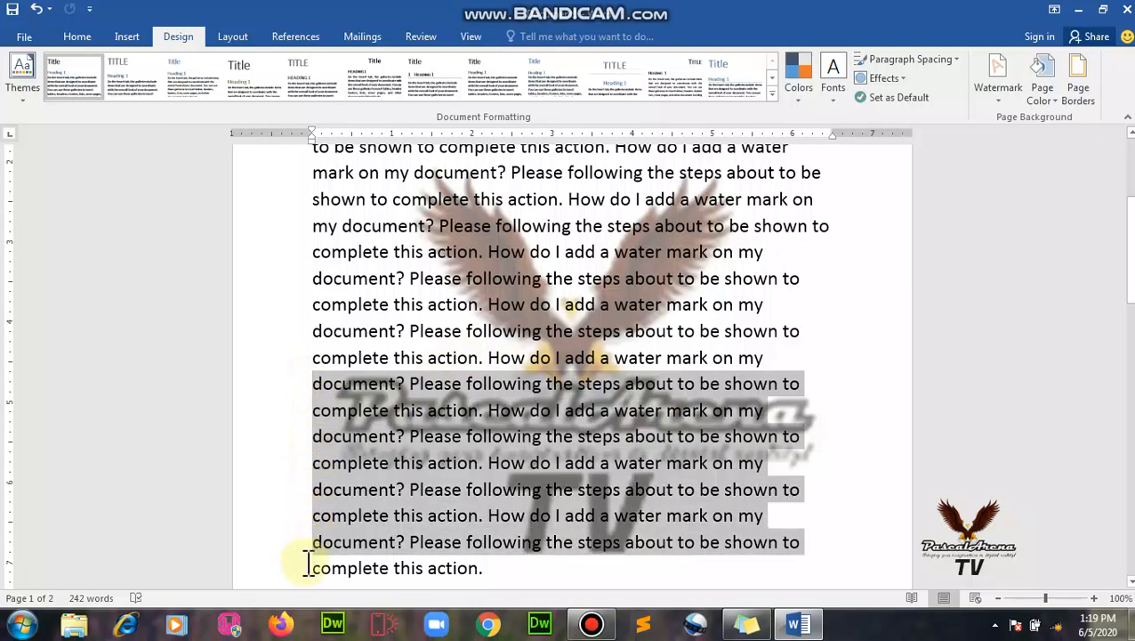
click(638, 462)
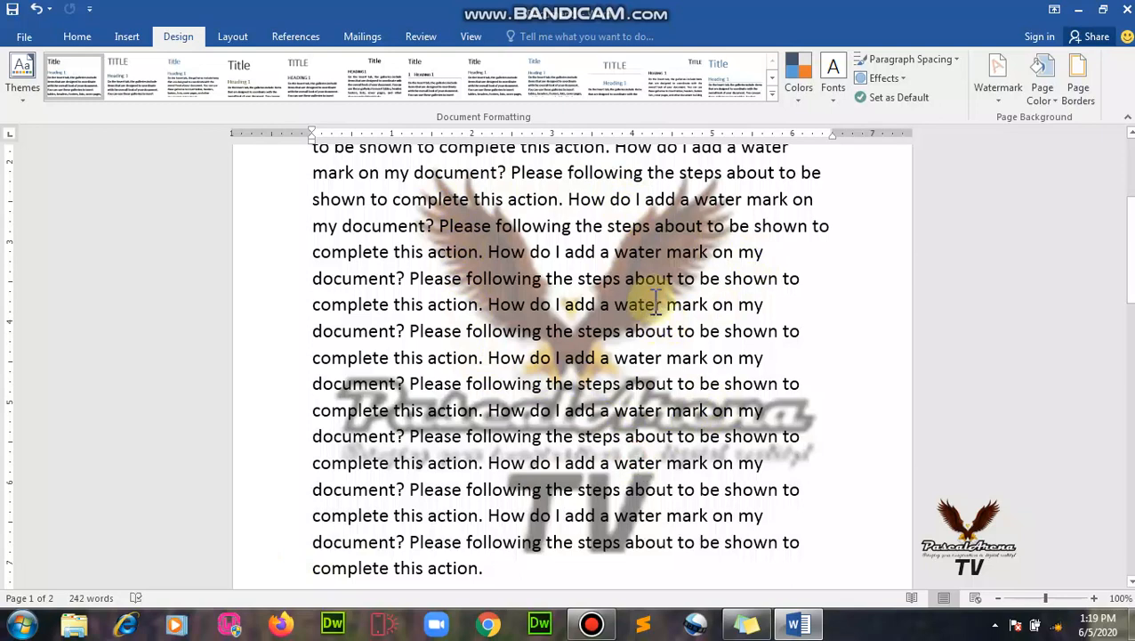
- Turn the Washout effect back on for the picture watermark and apply it to the document
click(1007, 97)
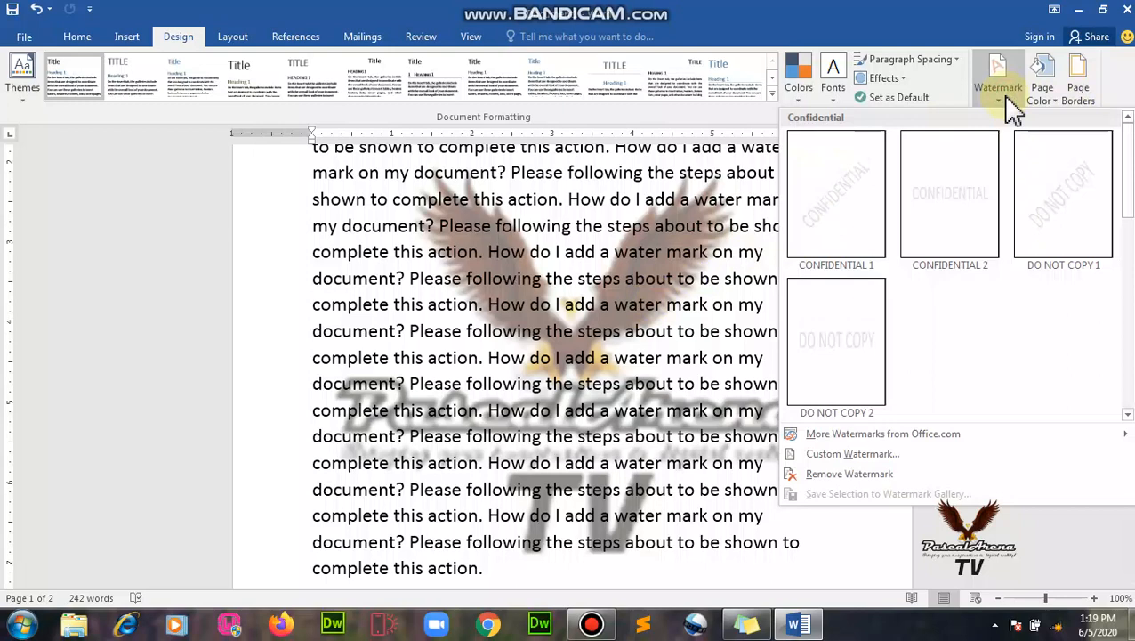
click(924, 456)
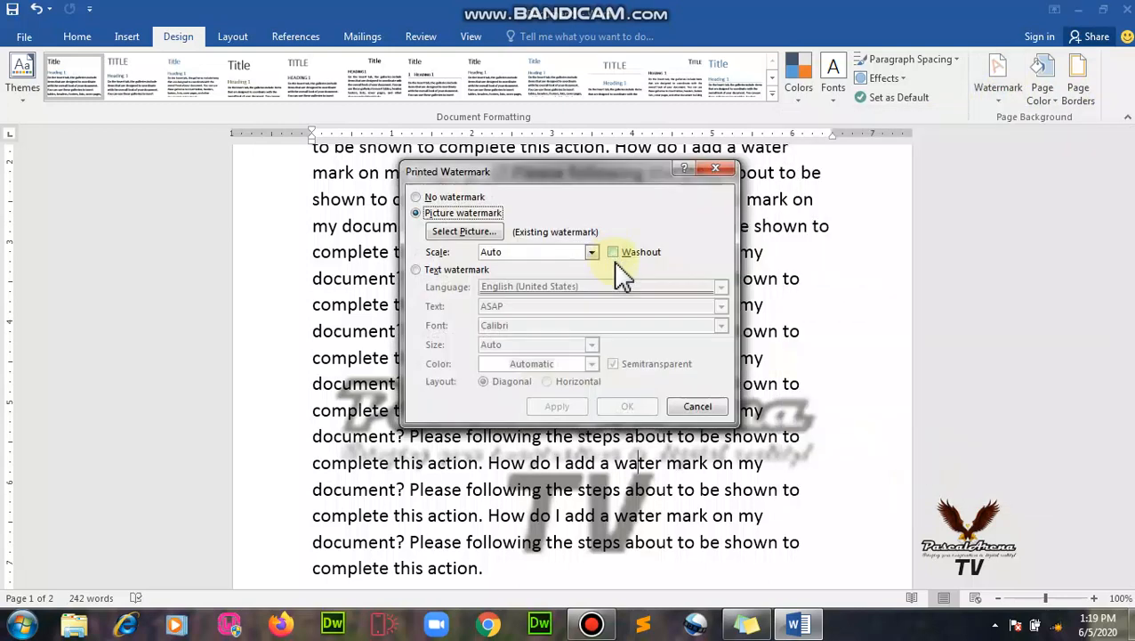
click(613, 252)
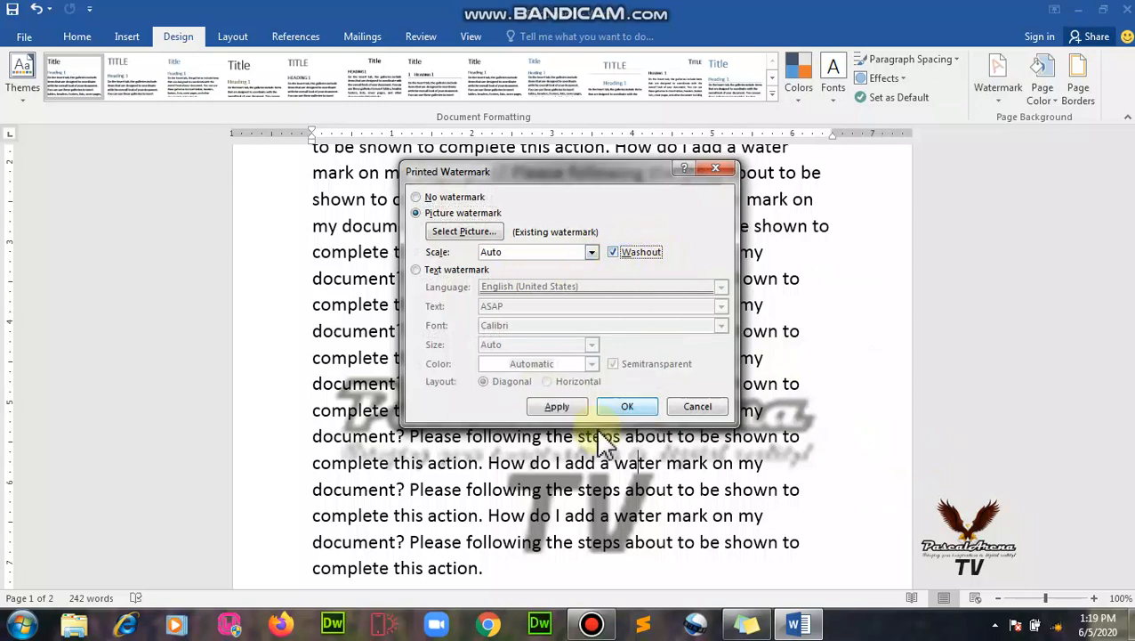
click(561, 406)
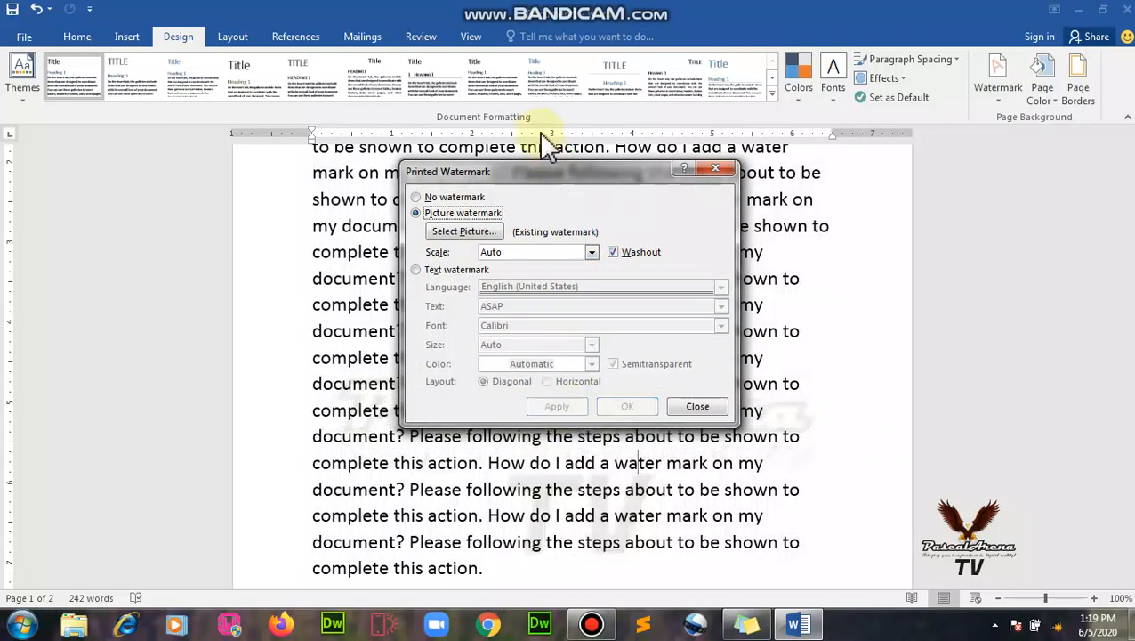
drag(531, 169, 1003, 261)
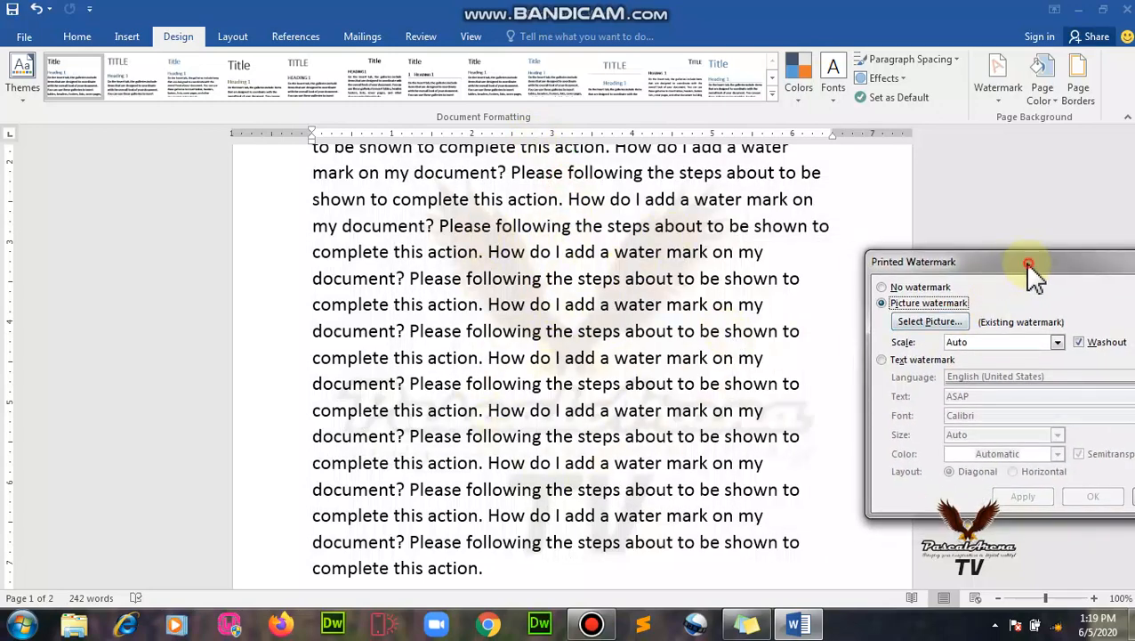
drag(1028, 264, 686, 197)
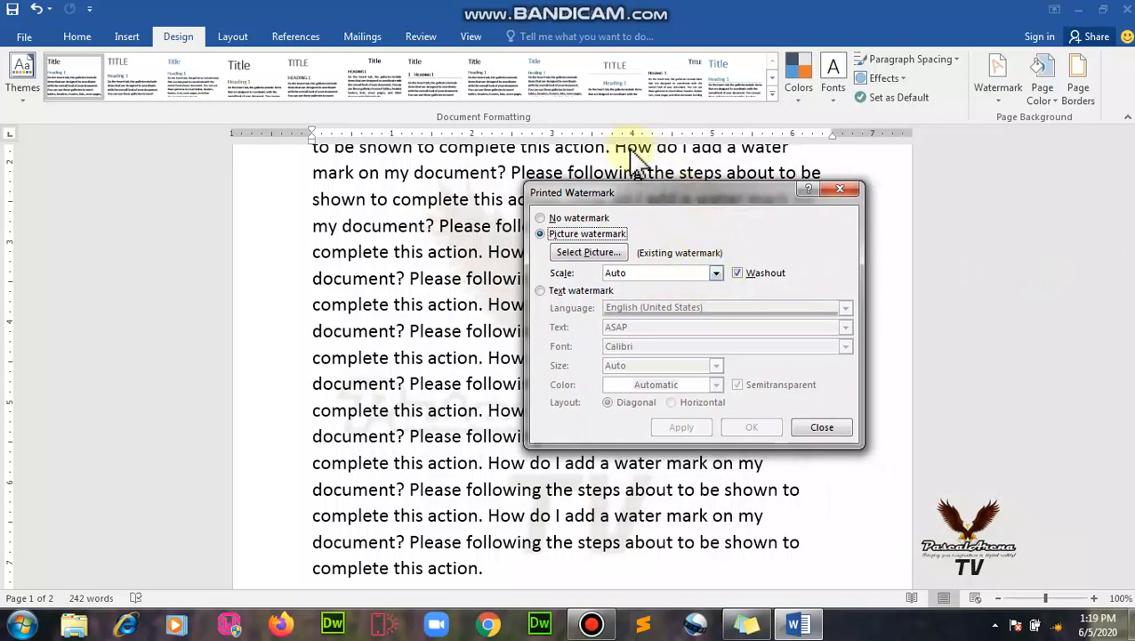
- Set the picture watermark's scale to 50% and apply it to the document
drag(642, 194, 445, 169)
click(519, 247)
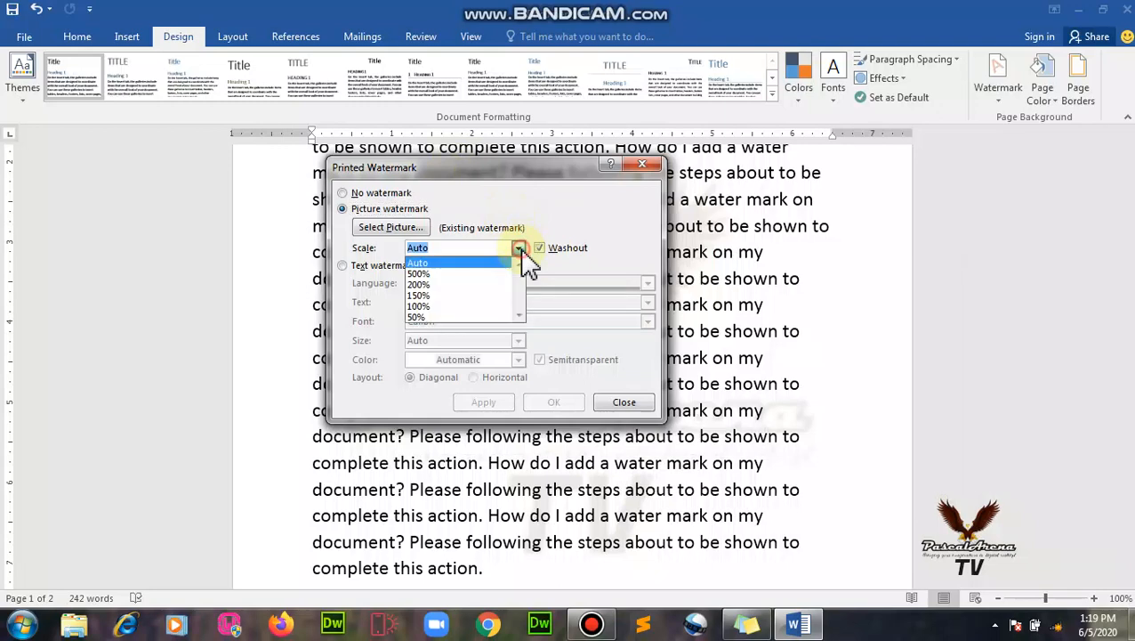
click(439, 317)
drag(462, 168, 953, 378)
click(916, 457)
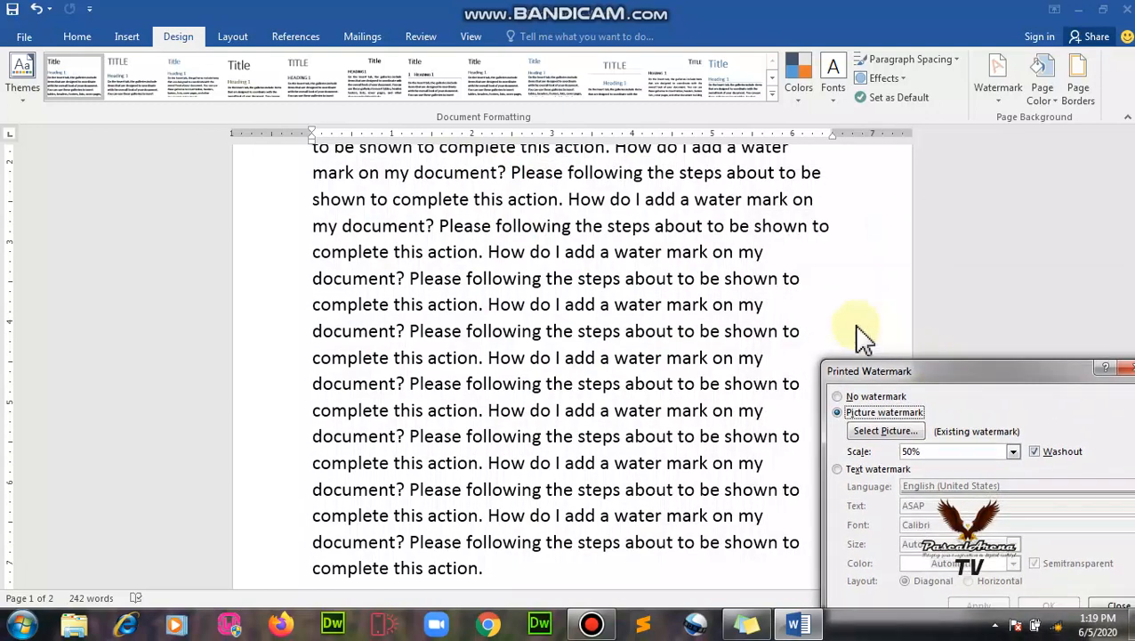
drag(1073, 385, 862, 113)
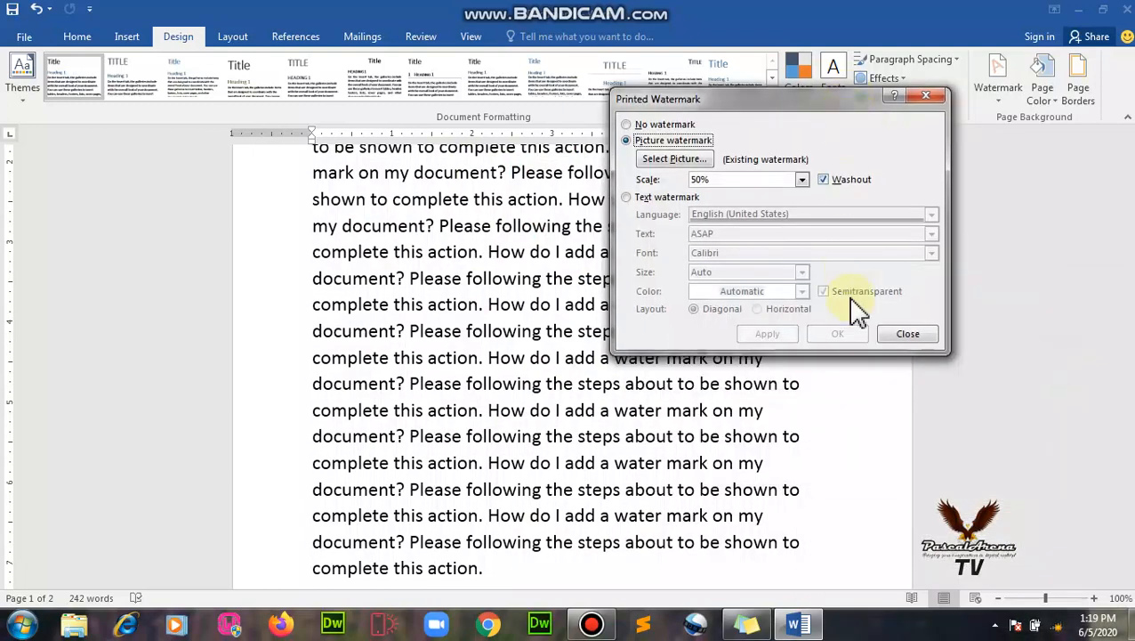
click(908, 333)
- Check the watermark across both pages, and set its custom scale to 200%
scroll(729, 331, down, 3)
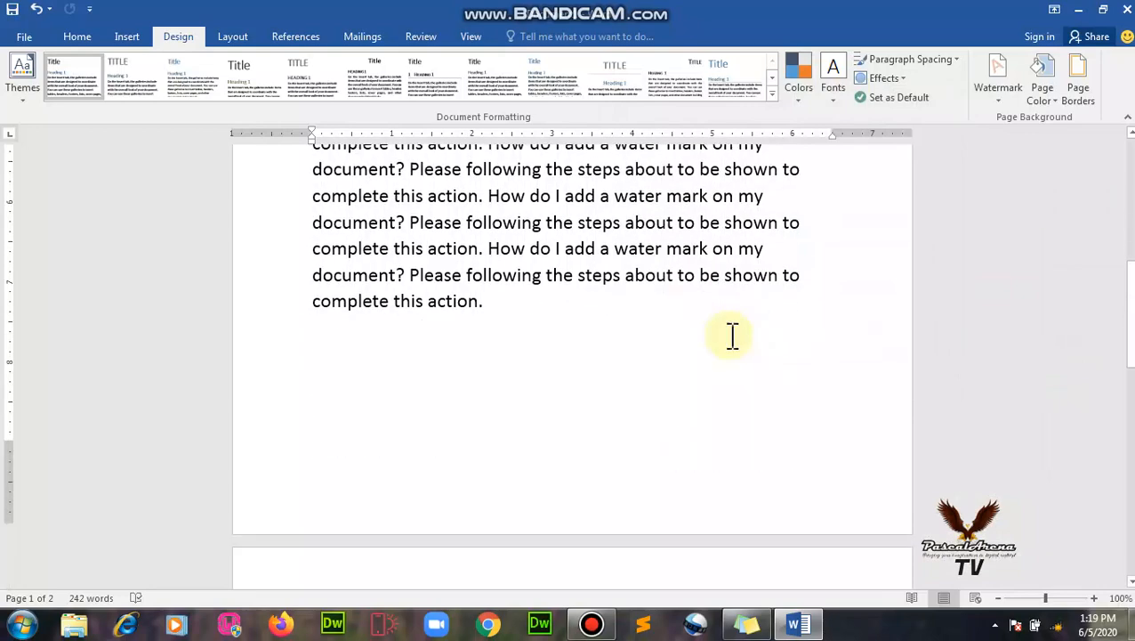
scroll(731, 336, up, 1)
scroll(730, 334, up, 6)
scroll(725, 329, down, 7)
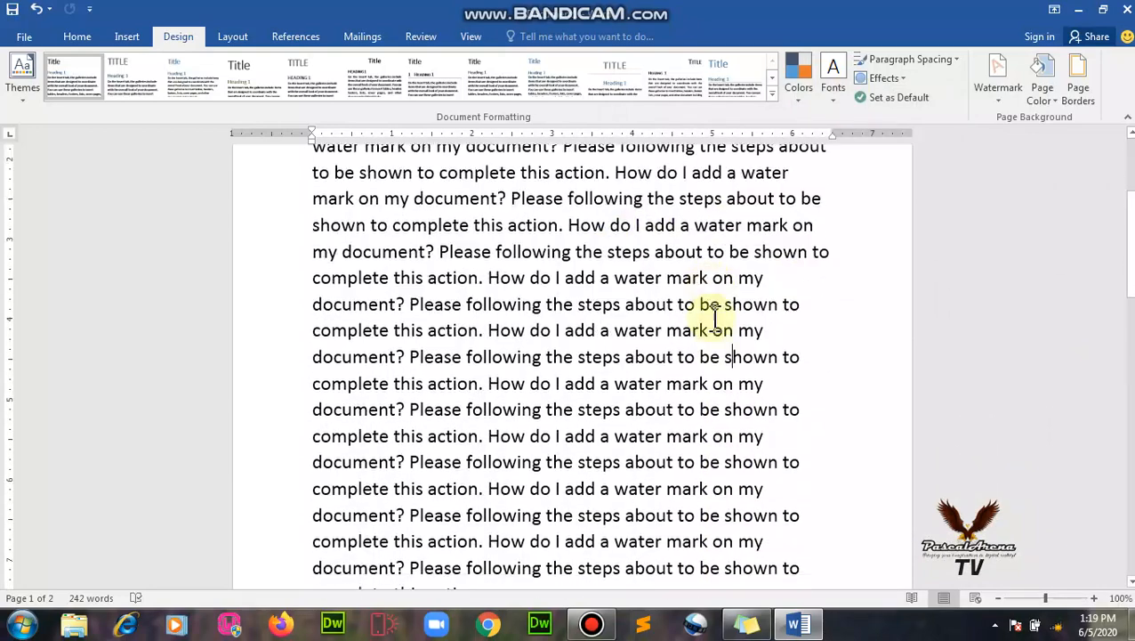
scroll(678, 304, down, 5)
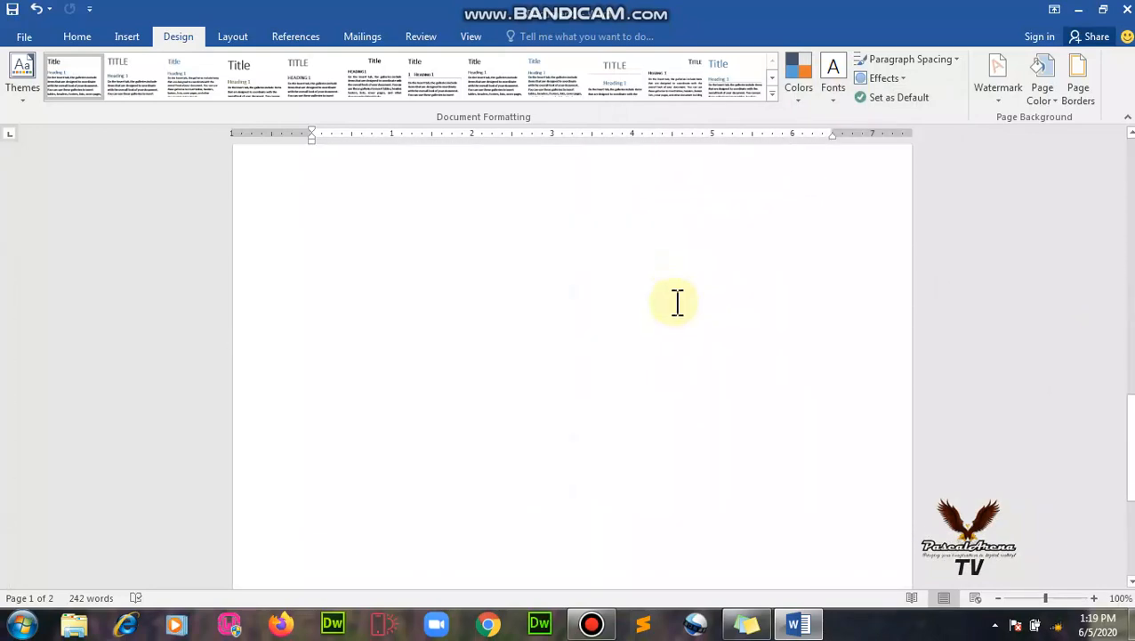
scroll(675, 304, up, 5)
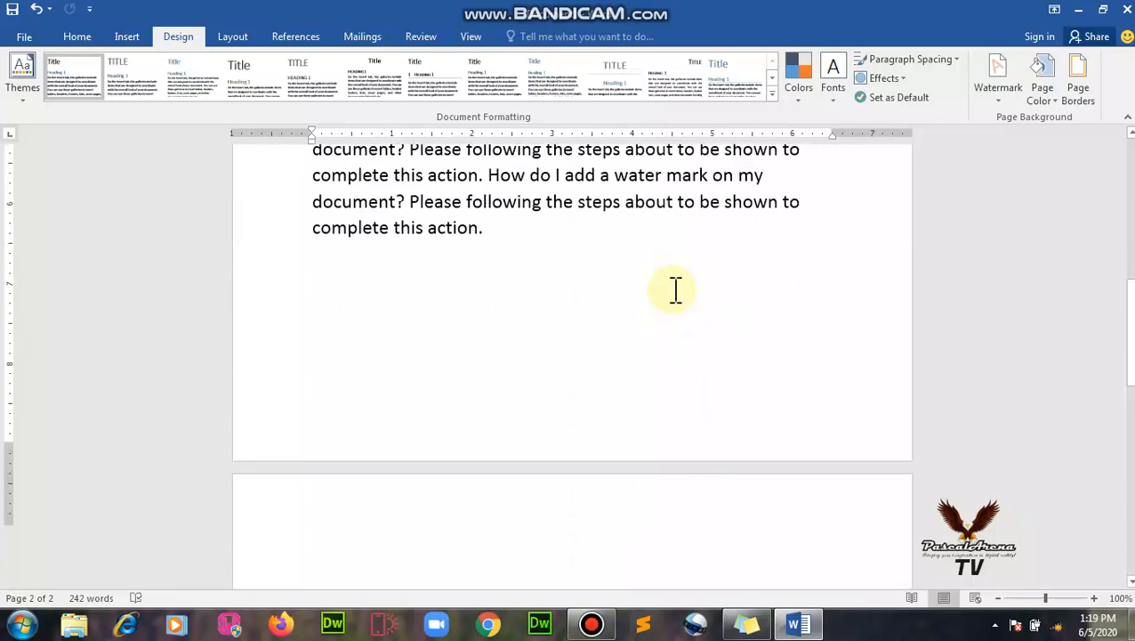
click(989, 97)
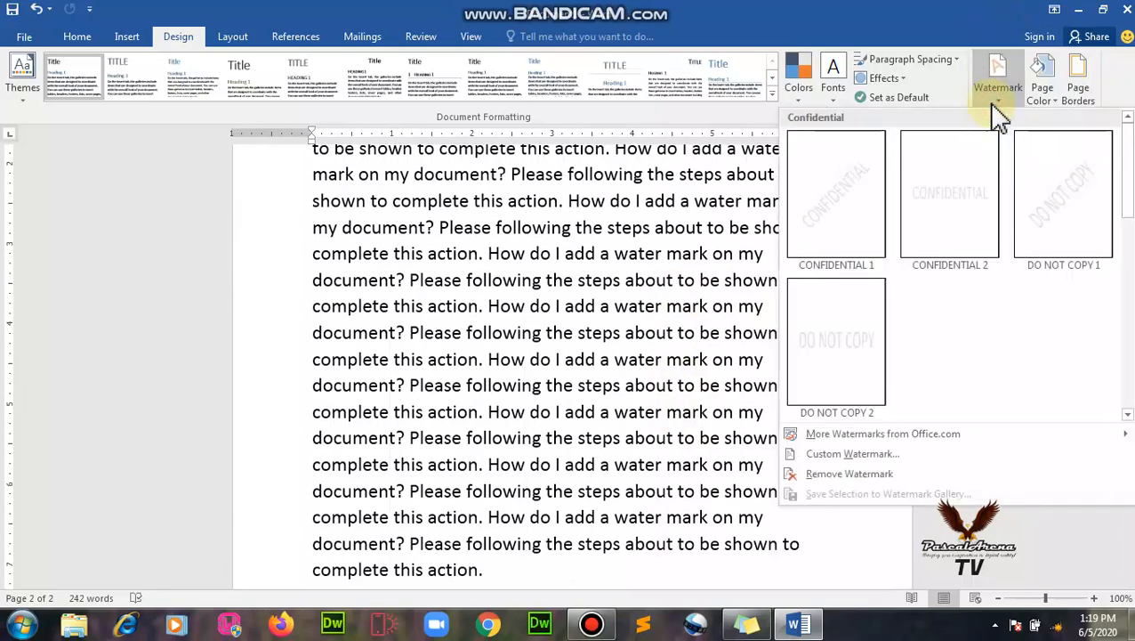
click(877, 456)
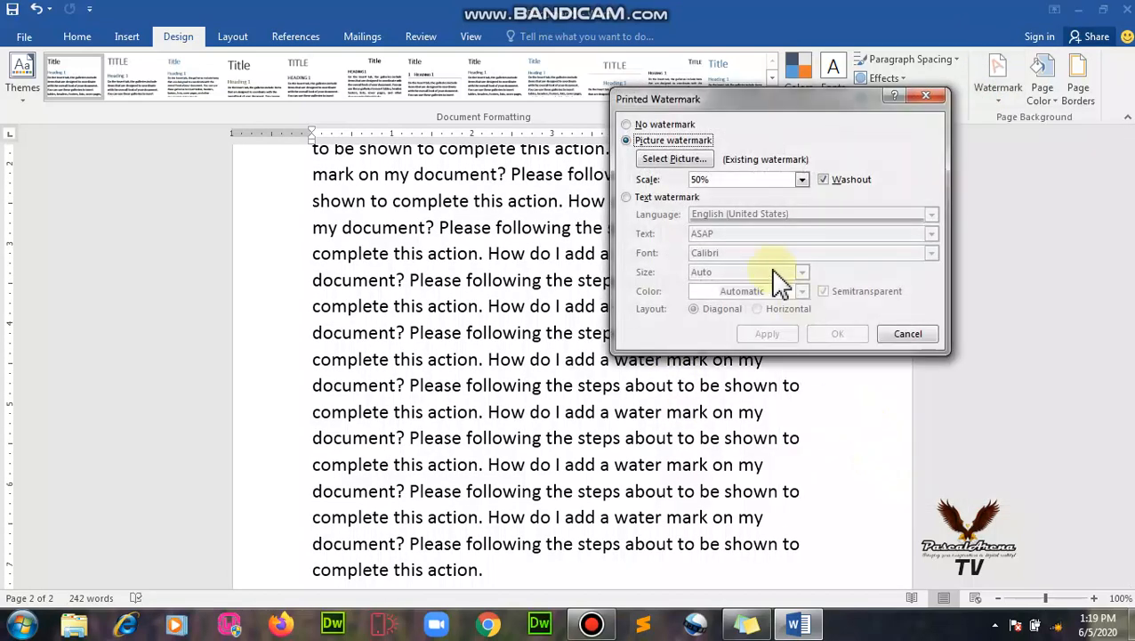
click(802, 179)
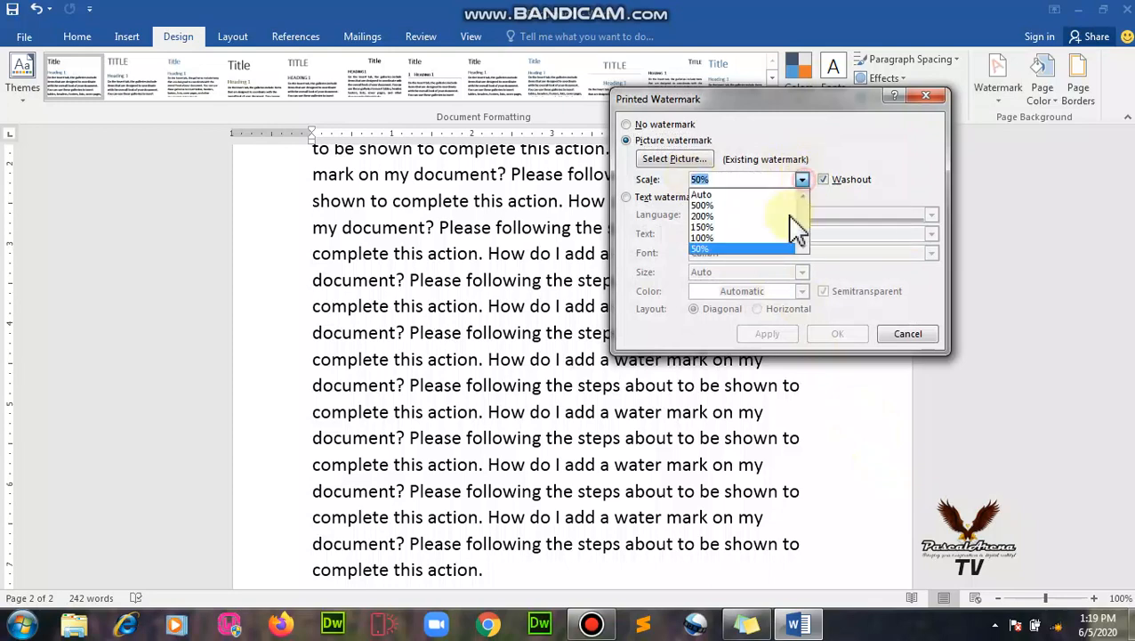
click(716, 226)
click(766, 334)
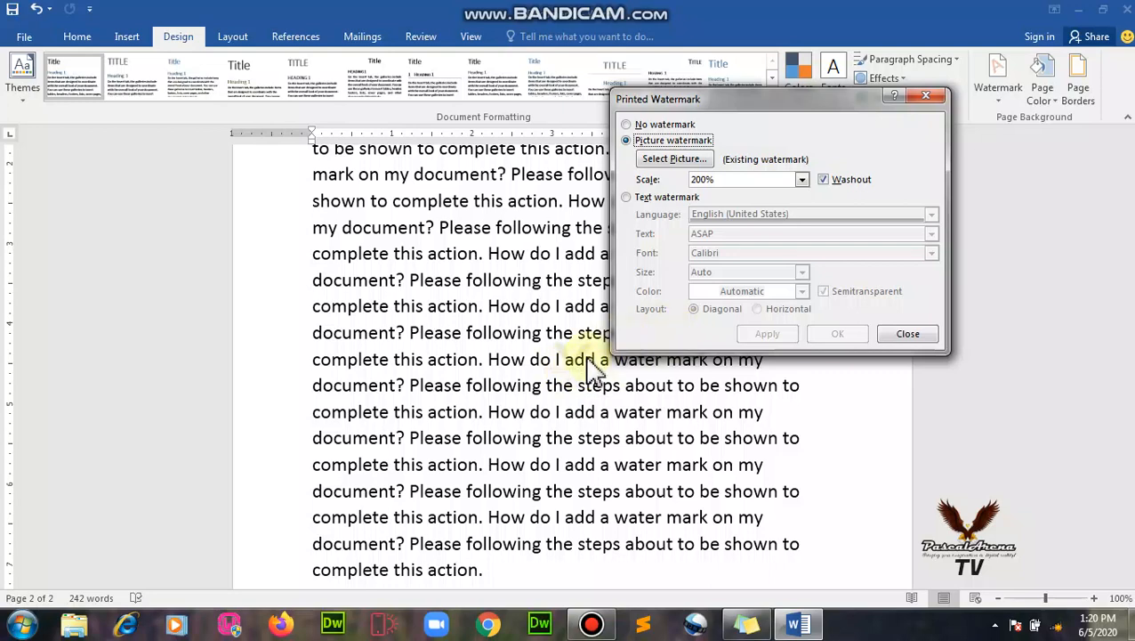
- Enlarge the picture watermark to a scale of 500% and uncover the page to inspect it
click(803, 179)
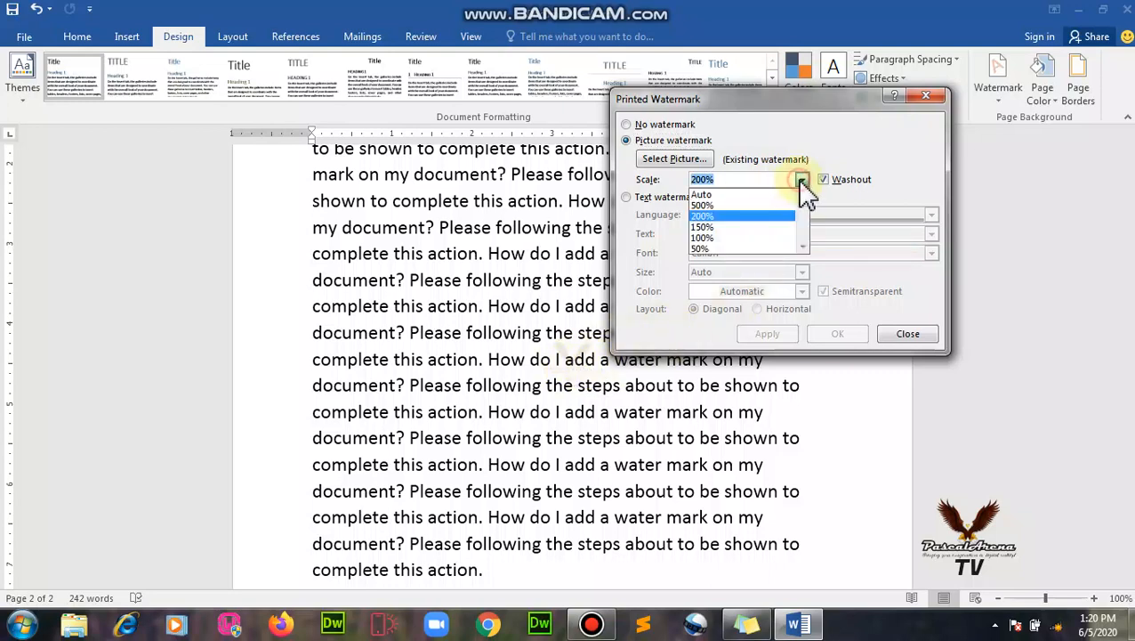
click(703, 204)
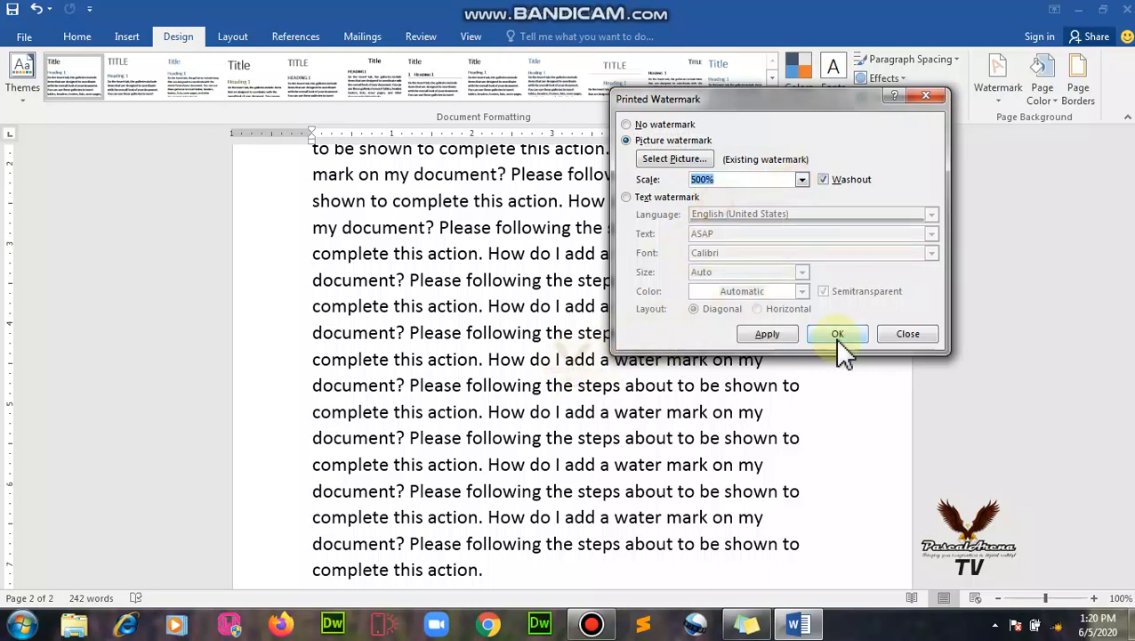
click(770, 335)
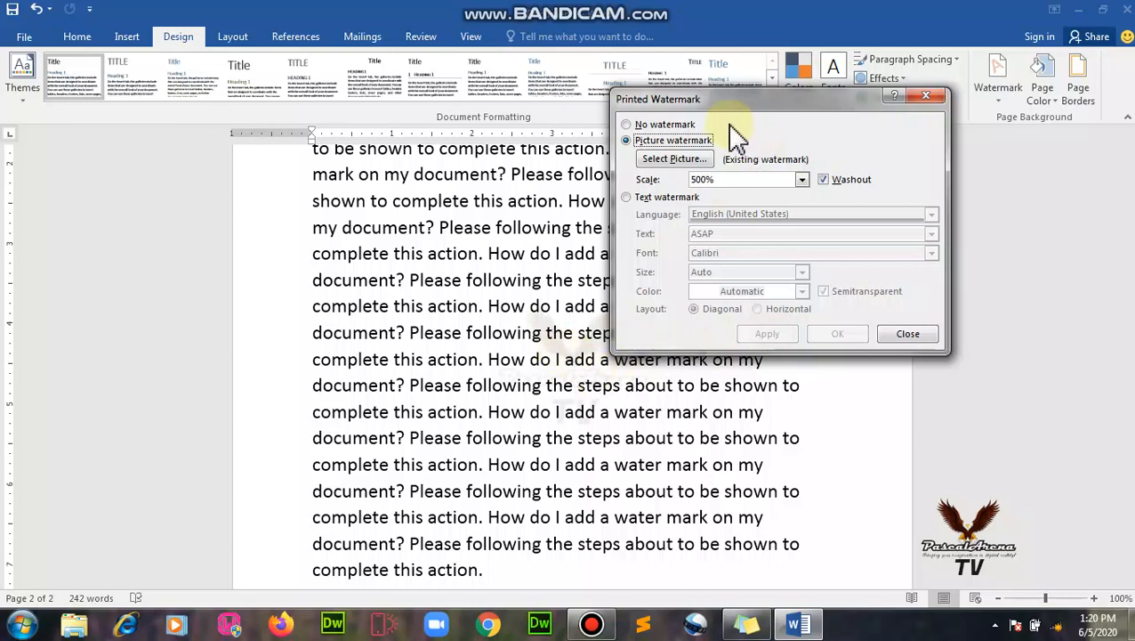
drag(742, 92, 878, 95)
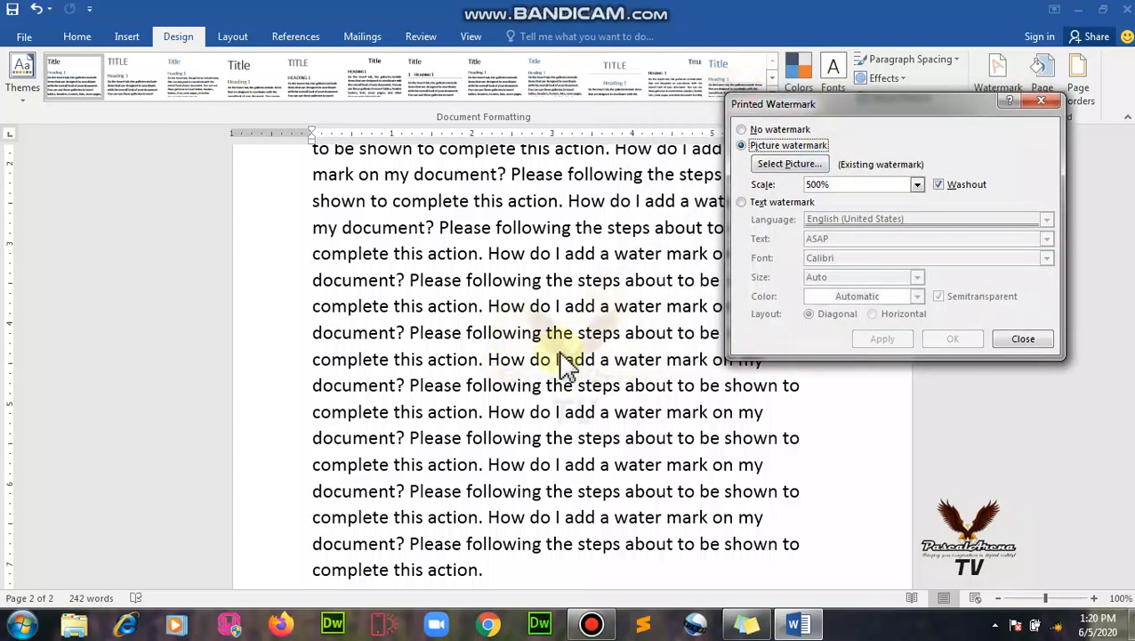
- Set the picture watermark's scale to Auto, apply it, and close the watermark settings
click(917, 185)
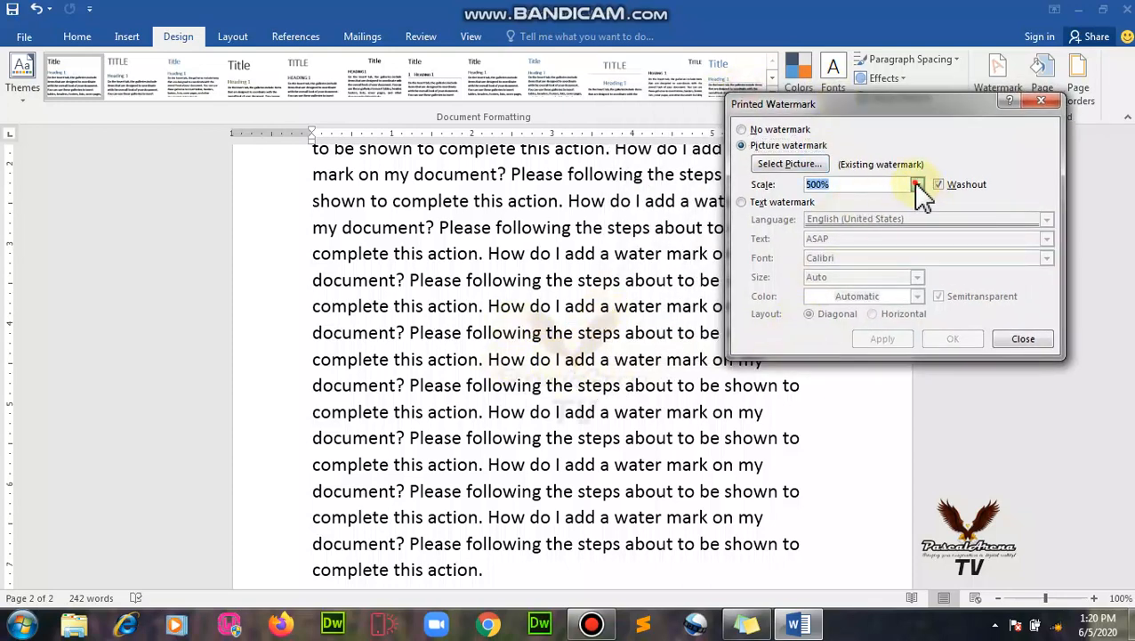
click(879, 199)
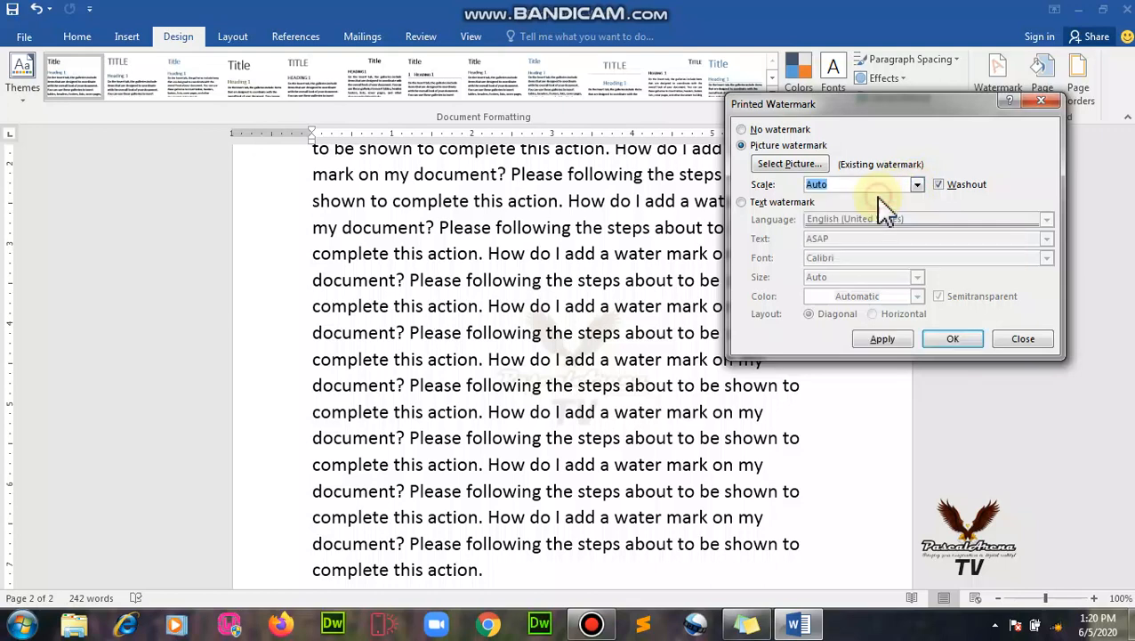
click(881, 339)
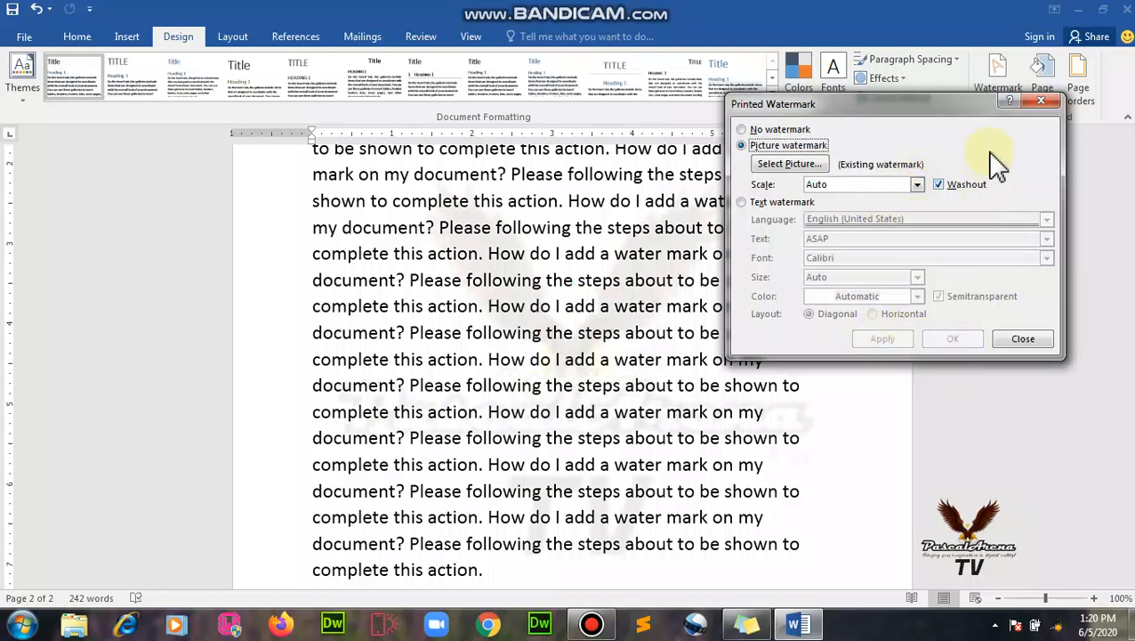
click(996, 341)
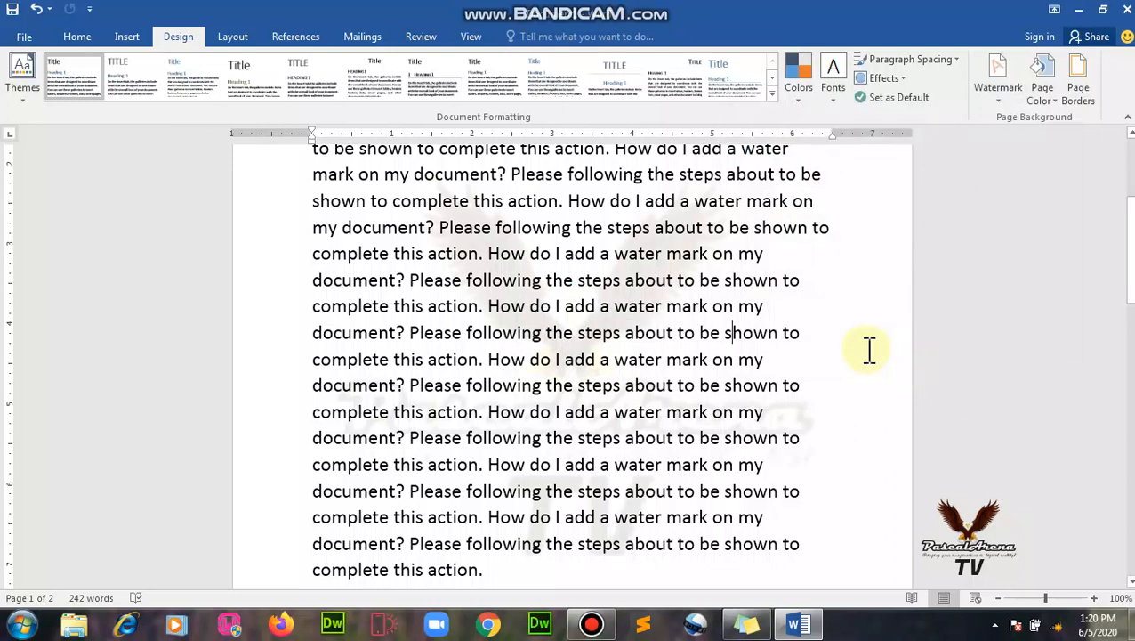
- Delete all the body text from the document and view the watermark on the empty page
scroll(867, 350, down, 5)
scroll(443, 375, up, 3)
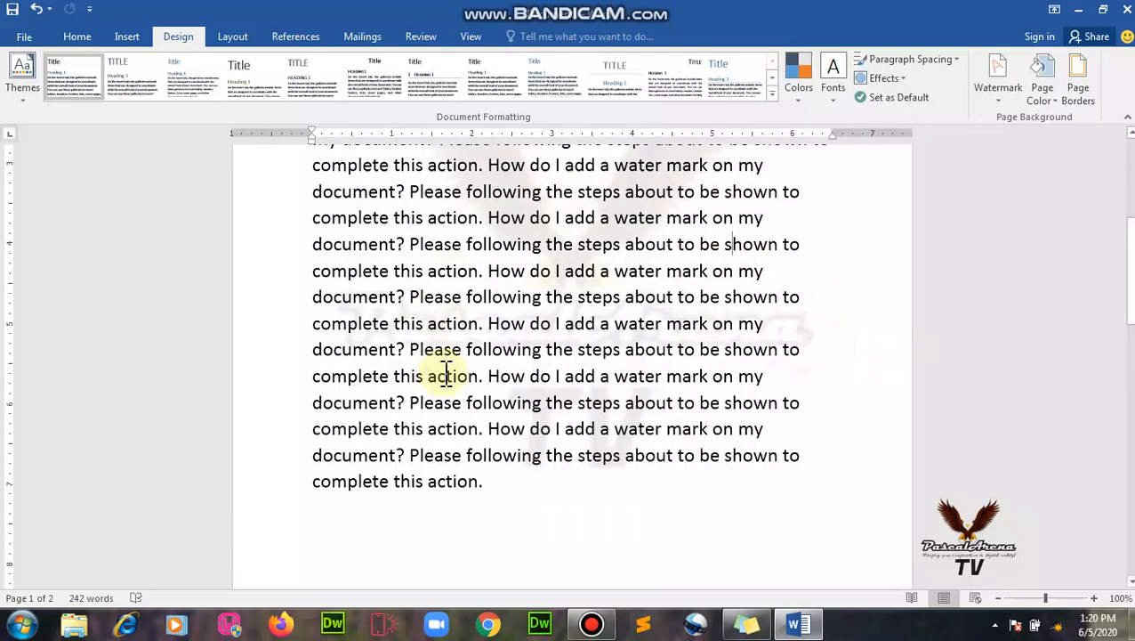
key(ctrl+a)
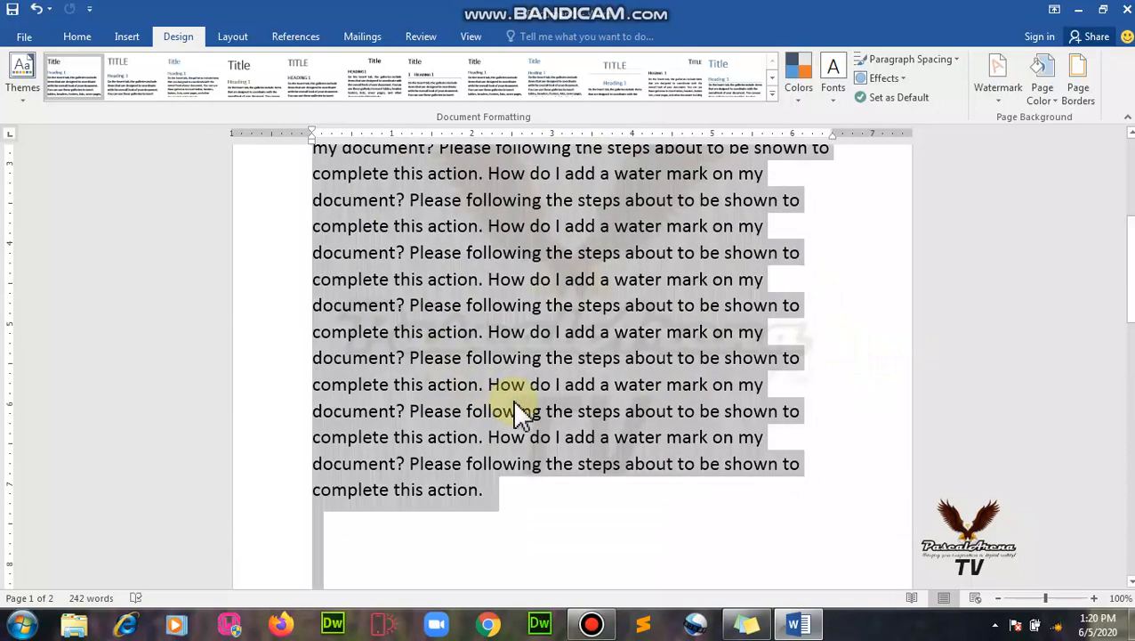
key(Delete)
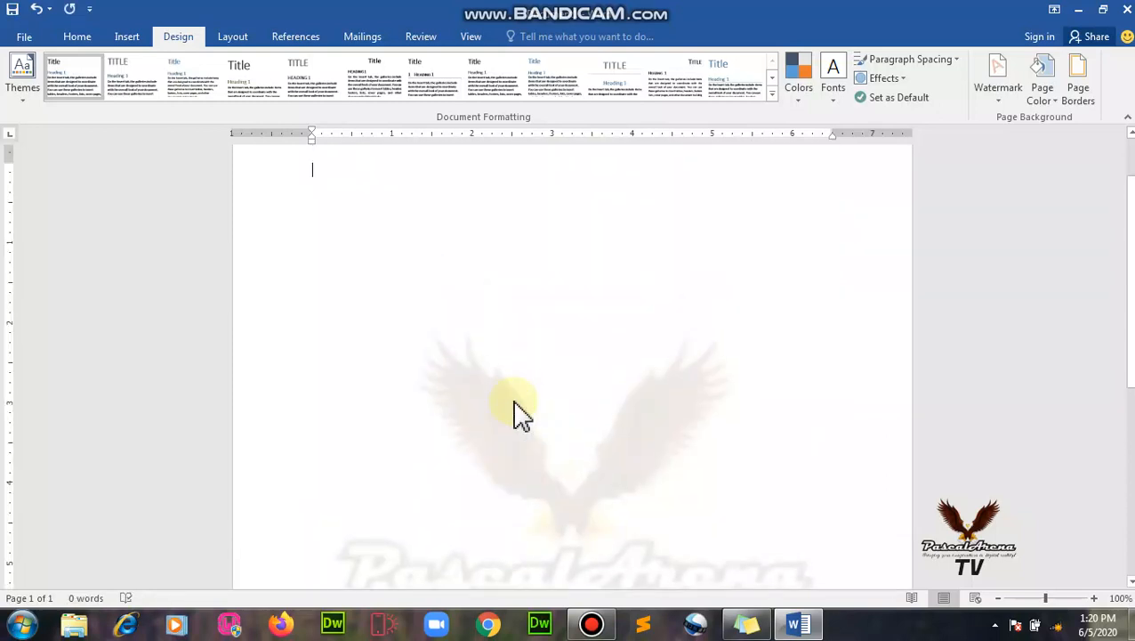
scroll(516, 412, down, 3)
scroll(532, 416, down, 2)
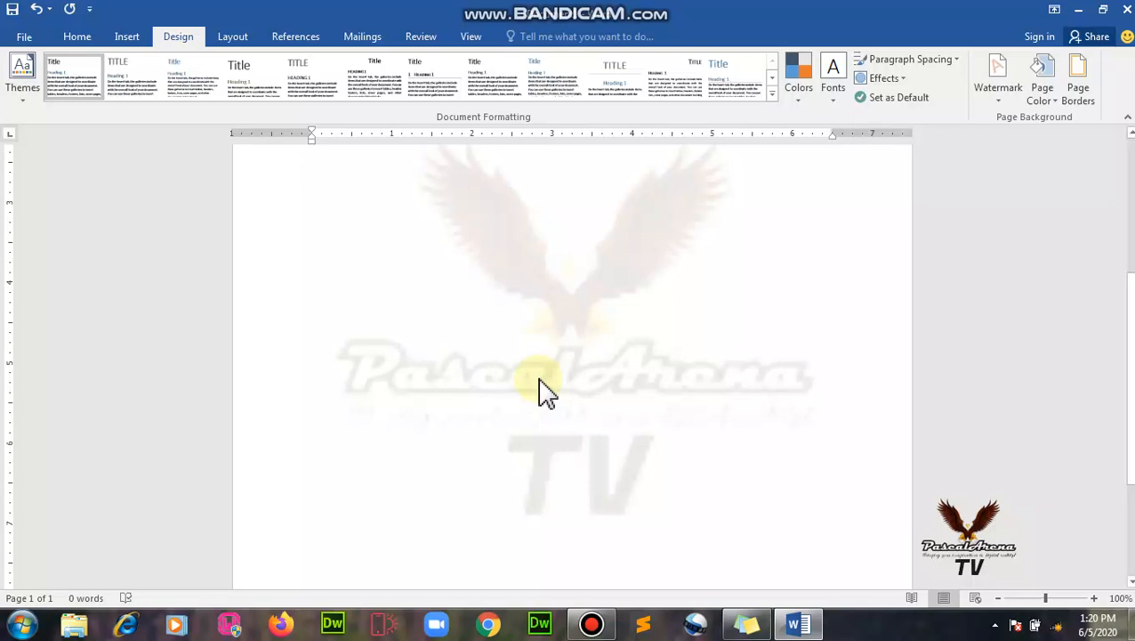
- Restore the deleted body text and review the watermark behind the text and on both pages
key(ctrl+v)
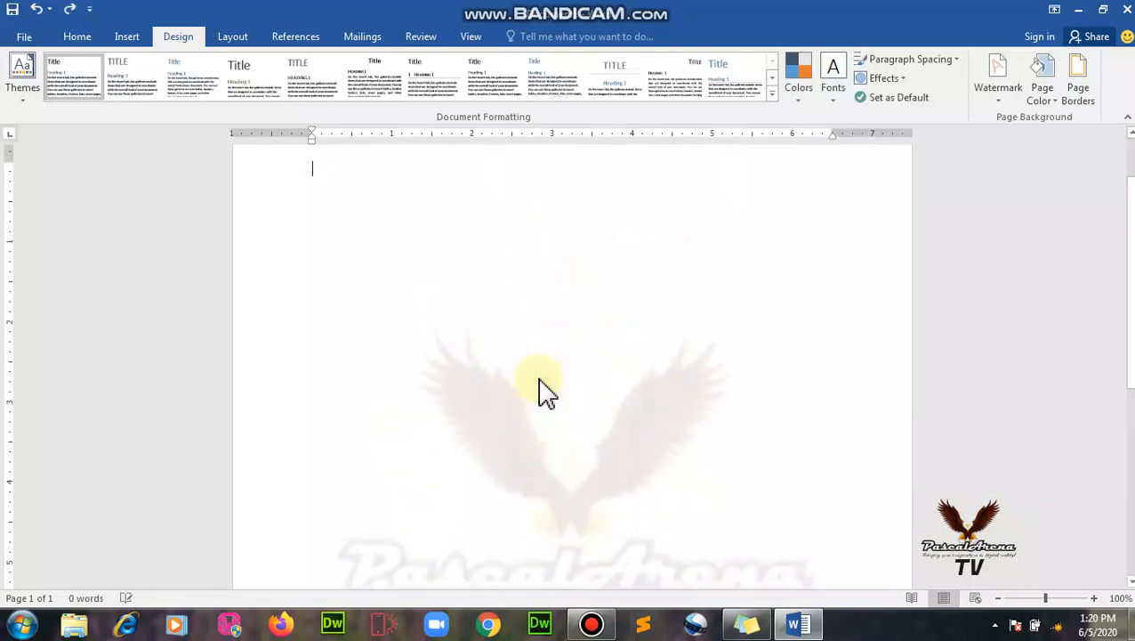
key(ctrl+a)
click(539, 369)
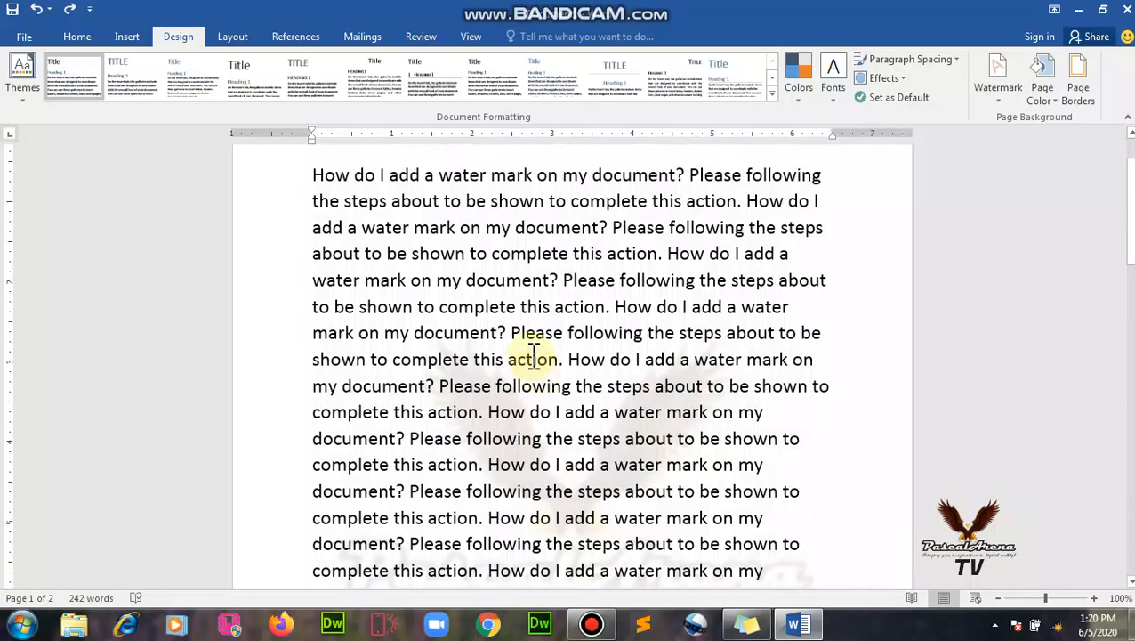
scroll(538, 361, down, 3)
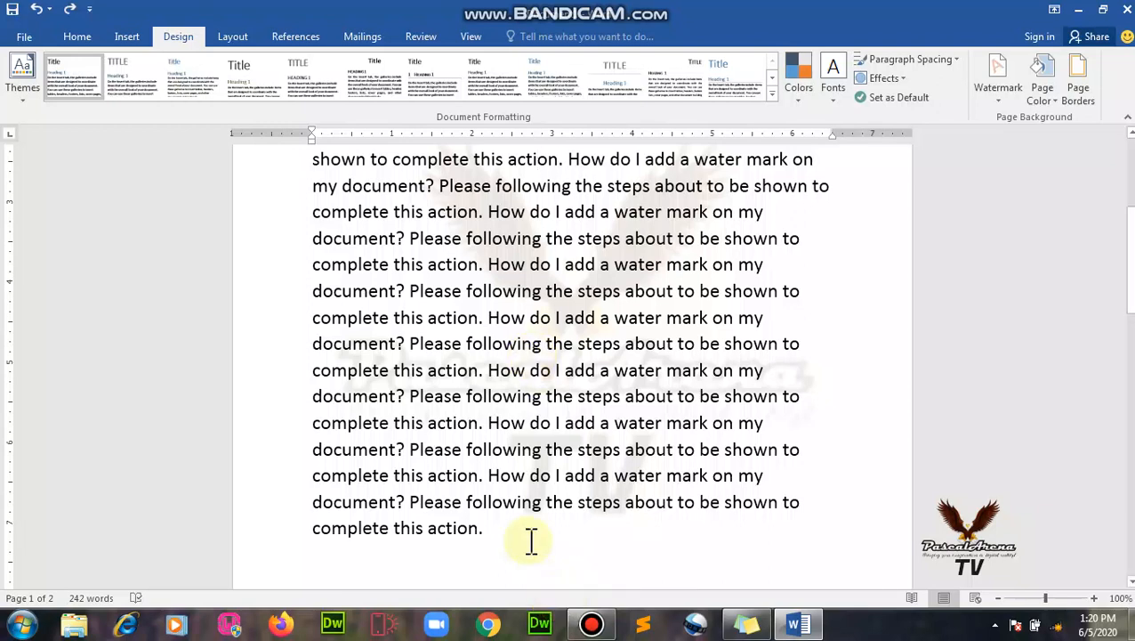
scroll(614, 351, down, 3)
scroll(640, 338, down, 6)
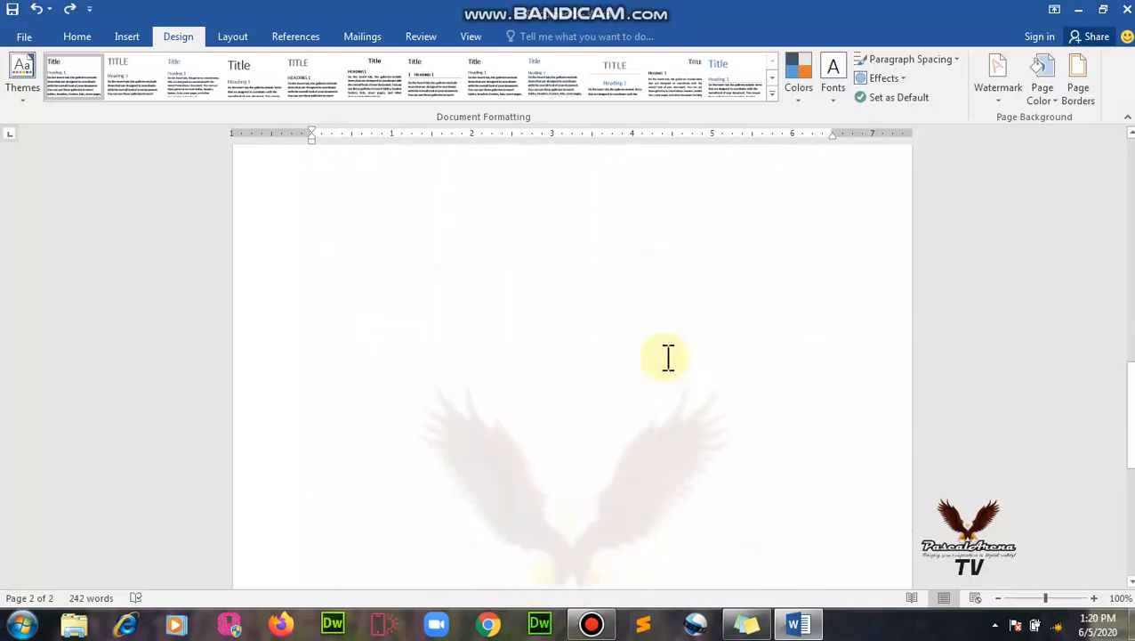
scroll(668, 358, up, 5)
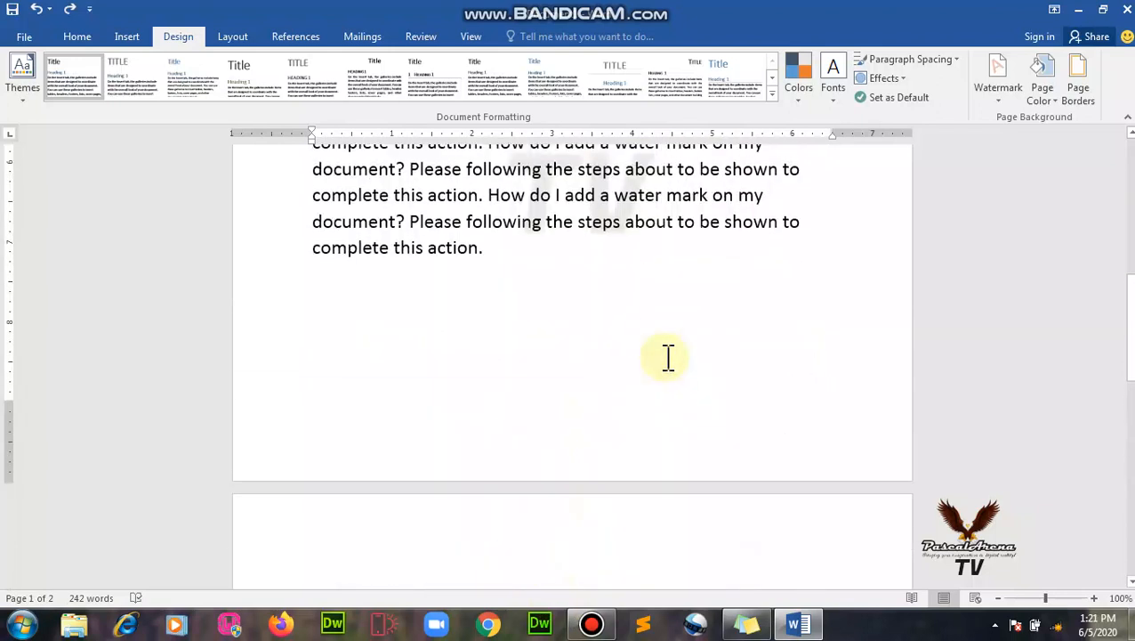
scroll(668, 358, up, 5)
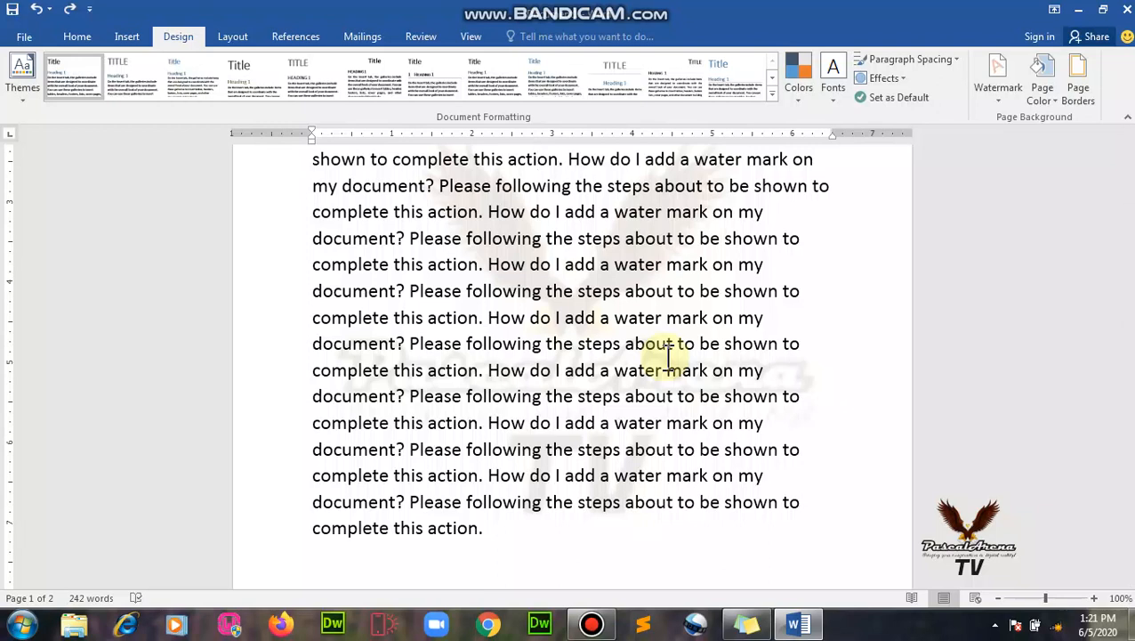
- Create a new blank document and bring its window to the front
click(32, 37)
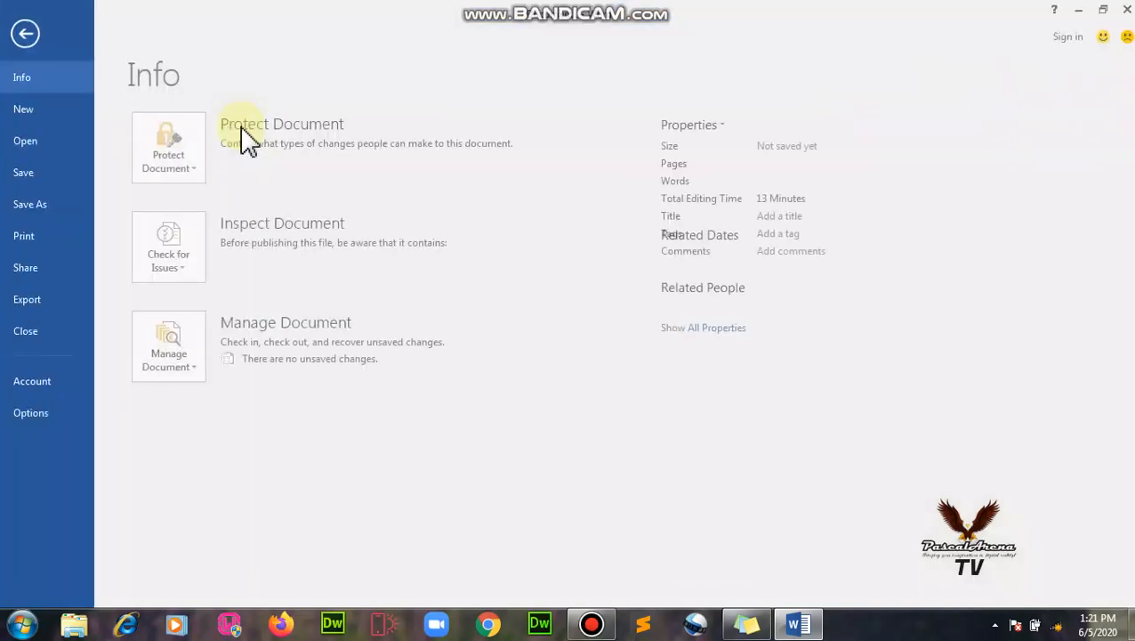
click(54, 112)
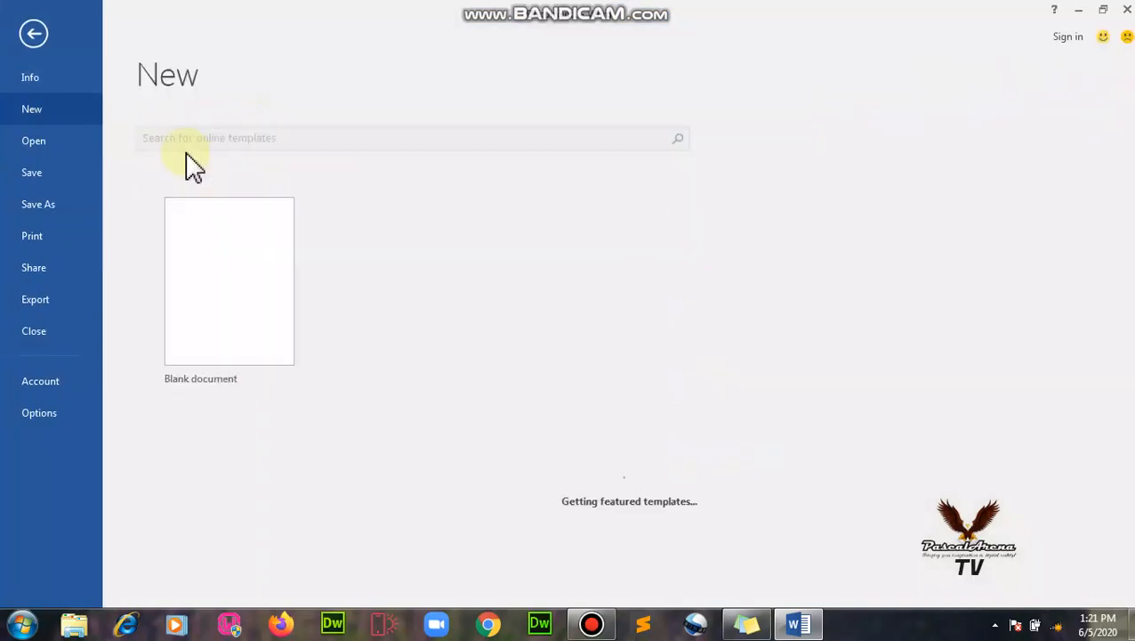
click(244, 262)
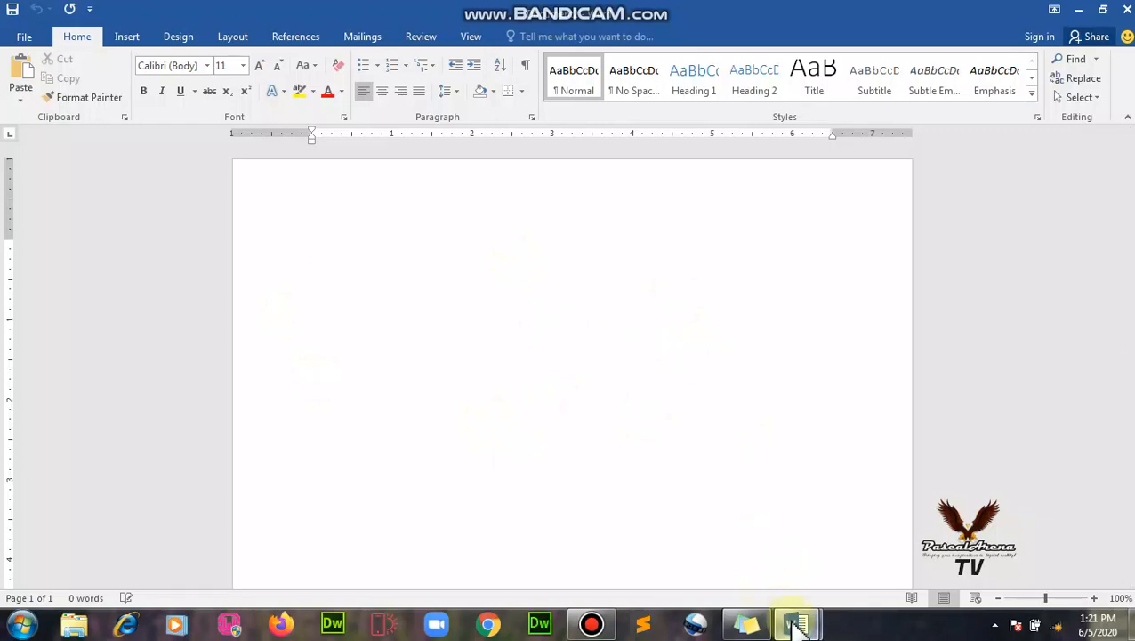
mouse_move(793, 626)
mouse_move(742, 561)
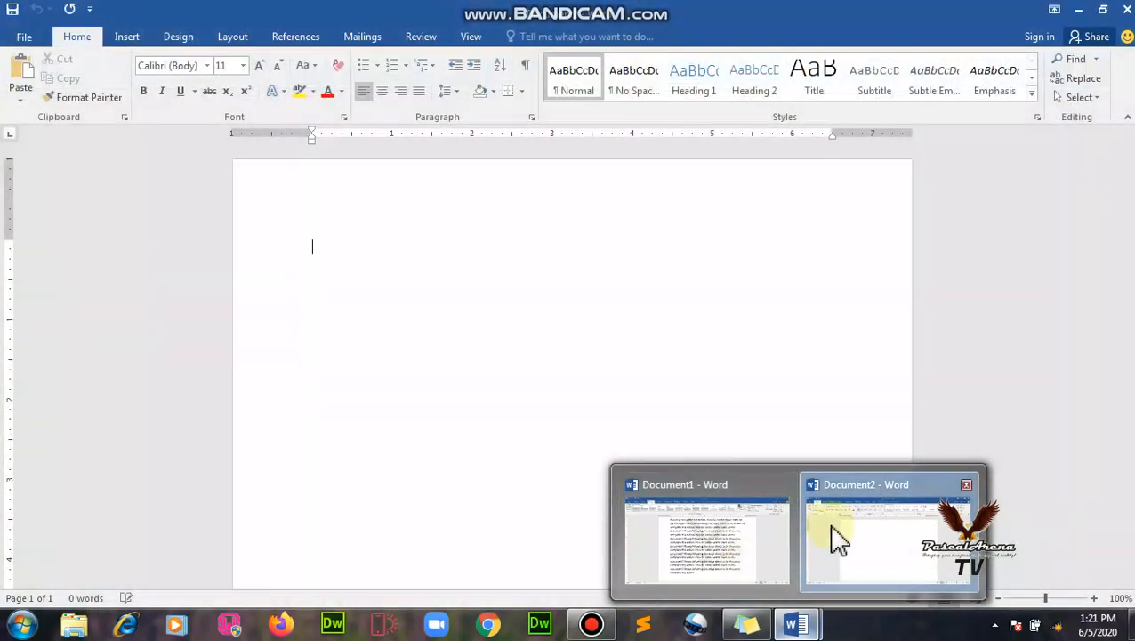
click(839, 538)
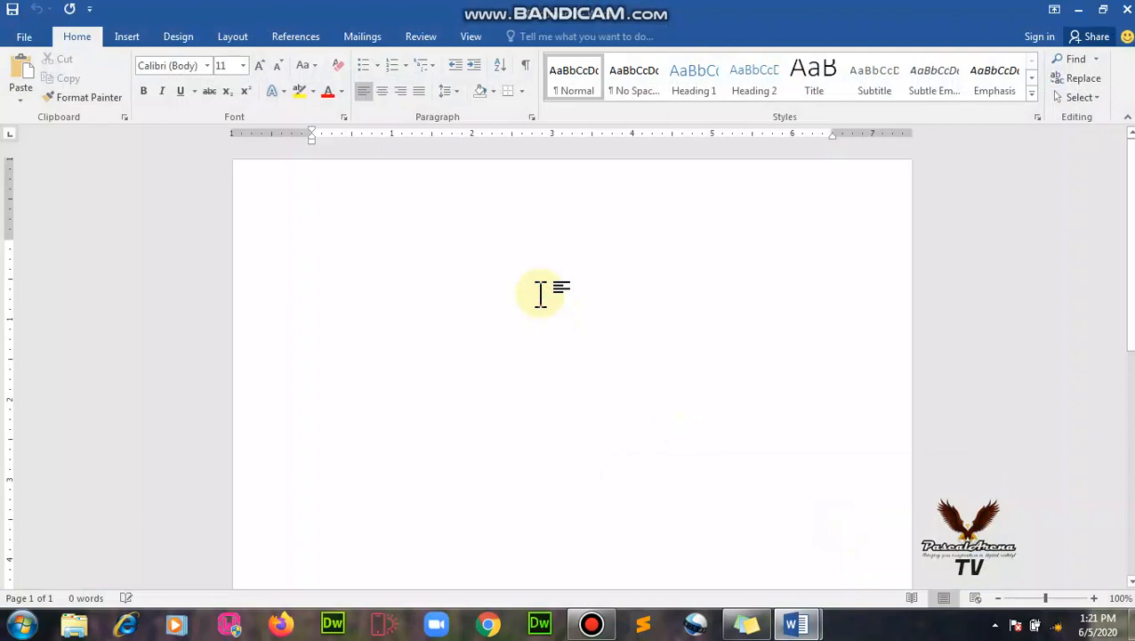
- Write "I want to create a page number on this document and I want it to keep increasing with the number of pages I will create."
text(Th)
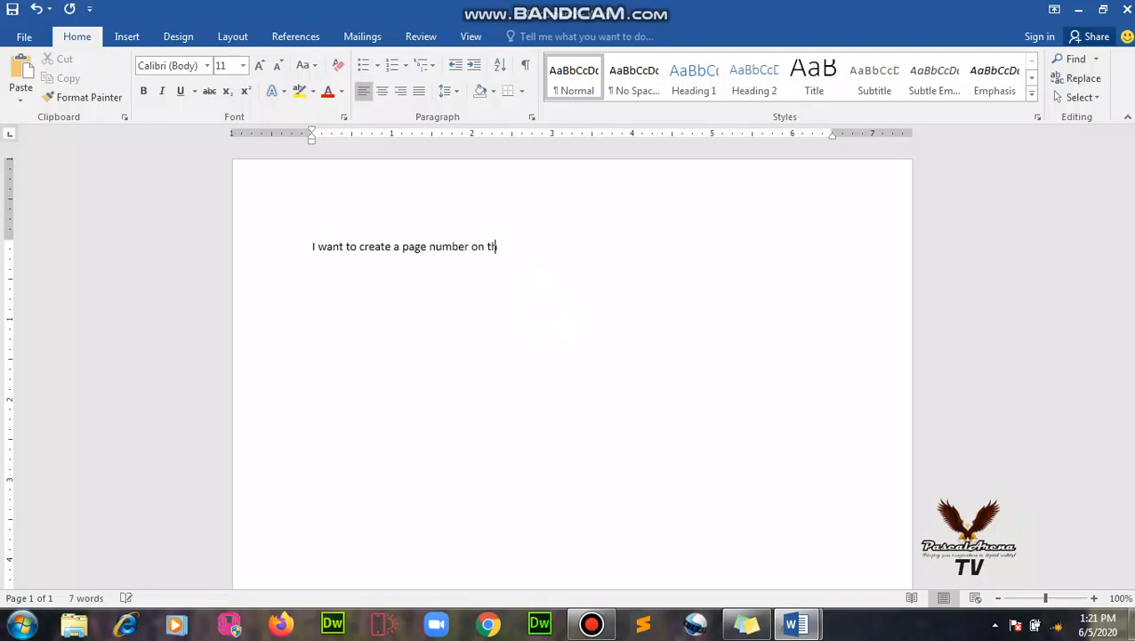
text(is document and I want it to keep)
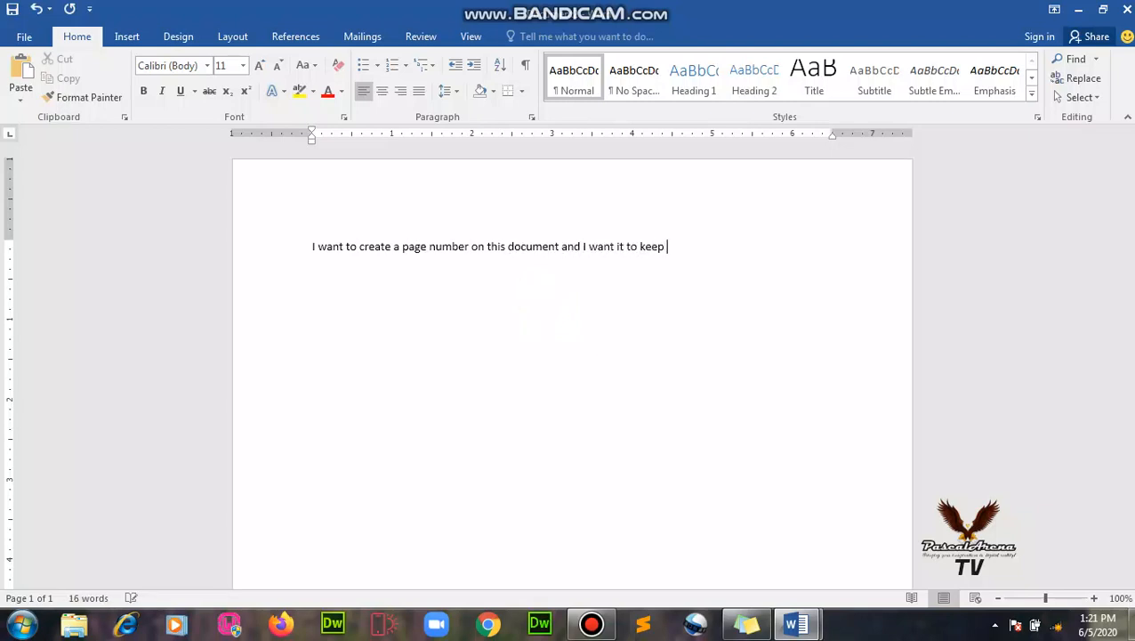
text( increasing with the number o)
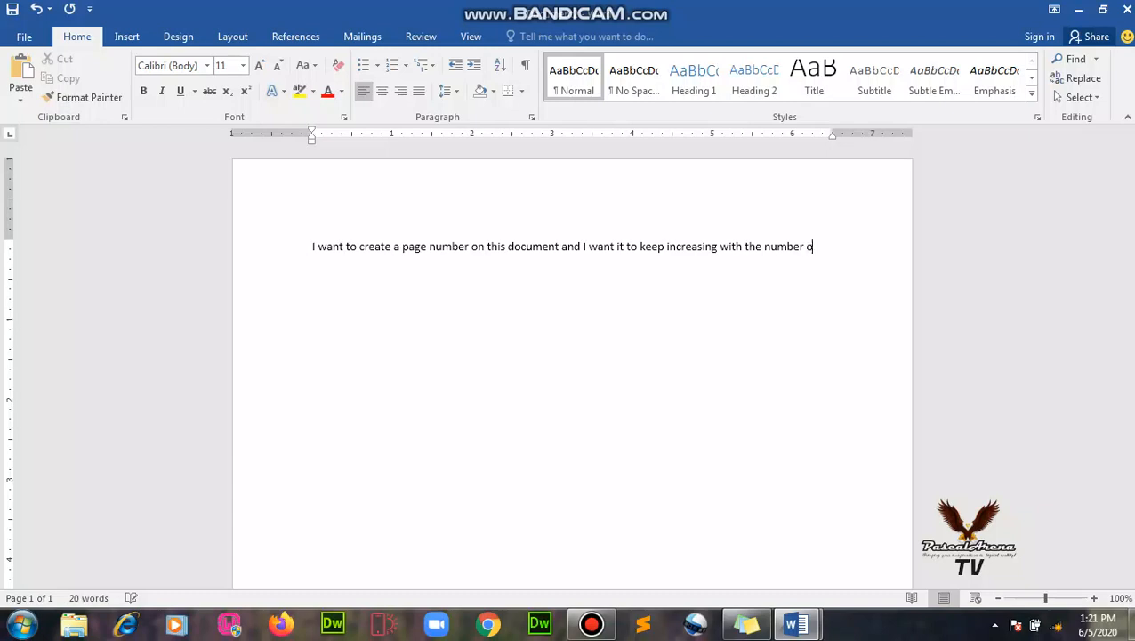
text(f pages I will create.)
- Set the font size of the whole sentence to 16
key(ctrl+a)
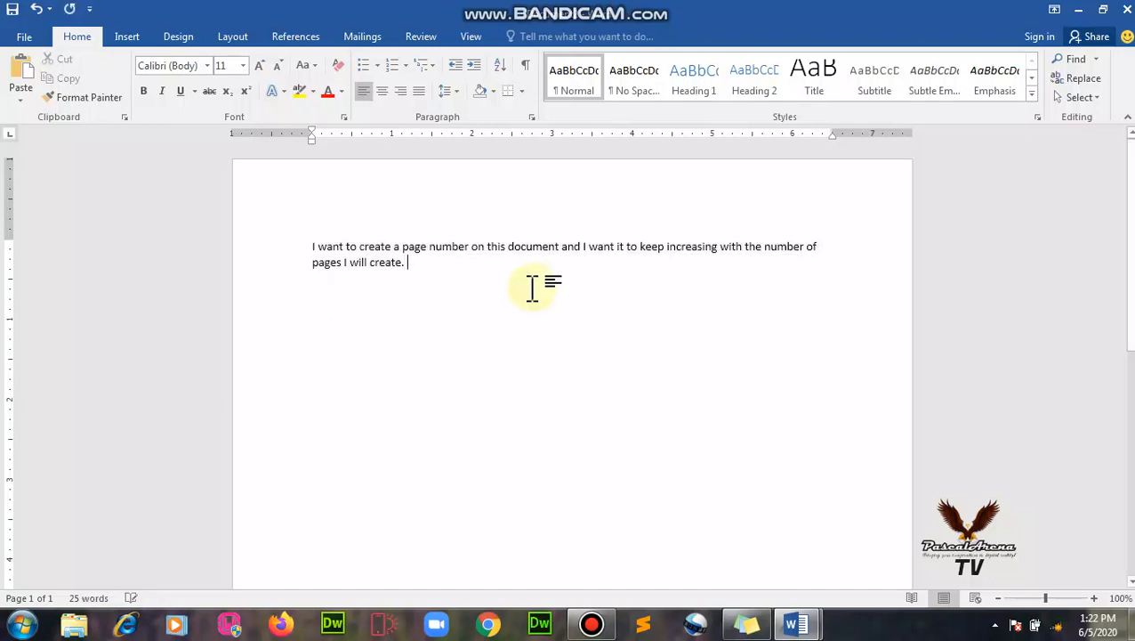
drag(525, 294, 238, 66)
click(244, 66)
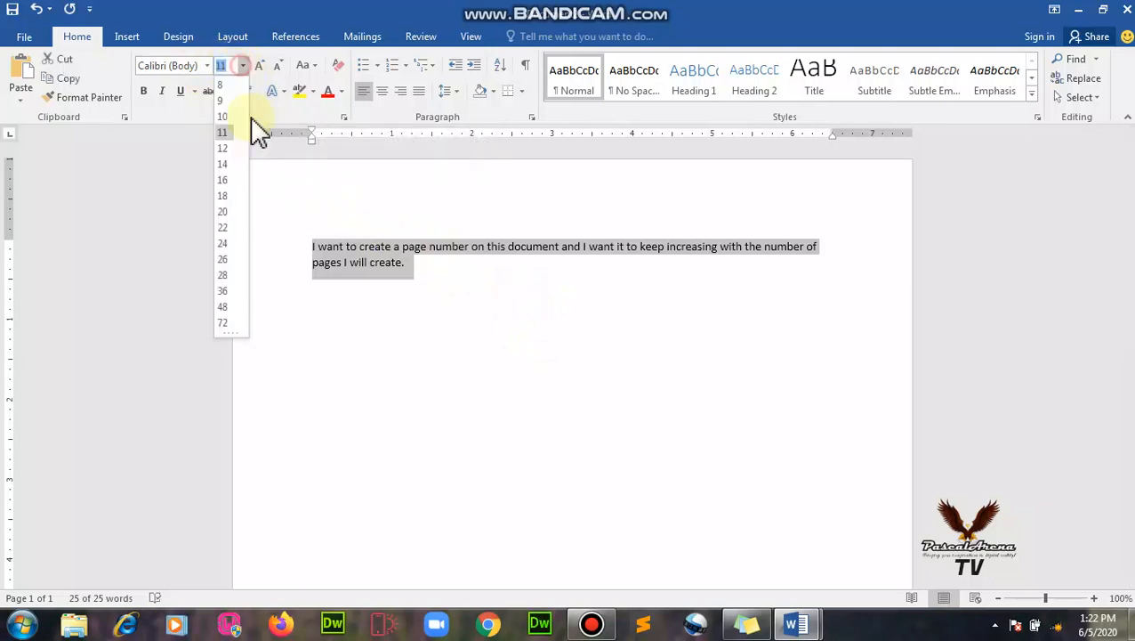
click(222, 181)
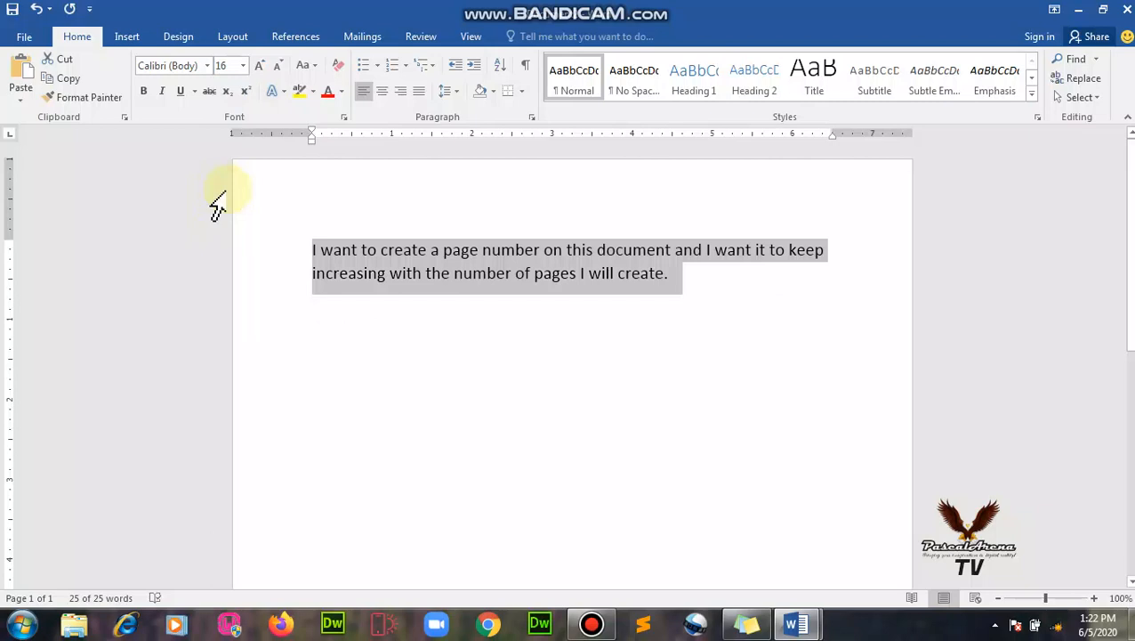
- Copy the sentence and paste it three times directly after itself, keeping the source formatting, to form one paragraph
click(725, 306)
key(ctrl+a)
key(ctrl+c)
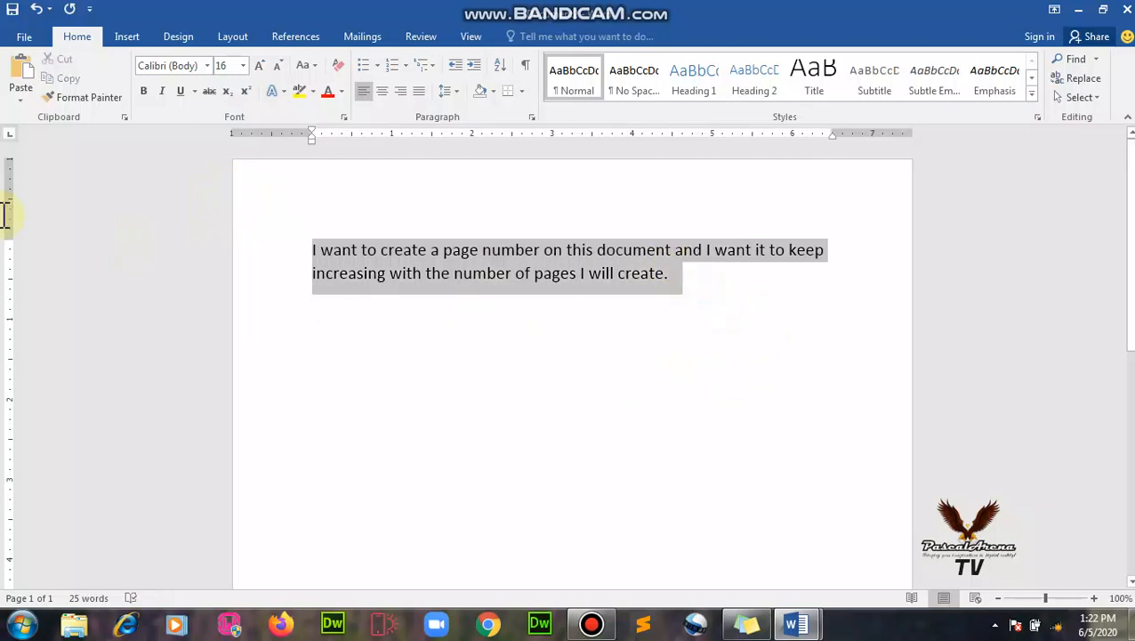
right_click(495, 263)
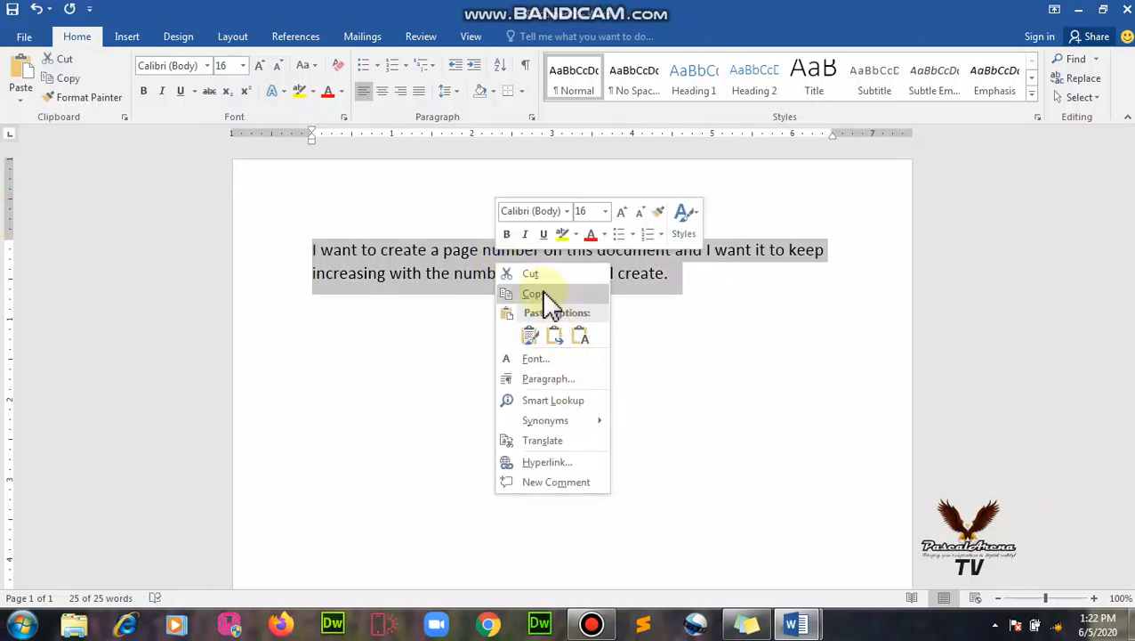
click(735, 281)
click(735, 281)
right_click(737, 274)
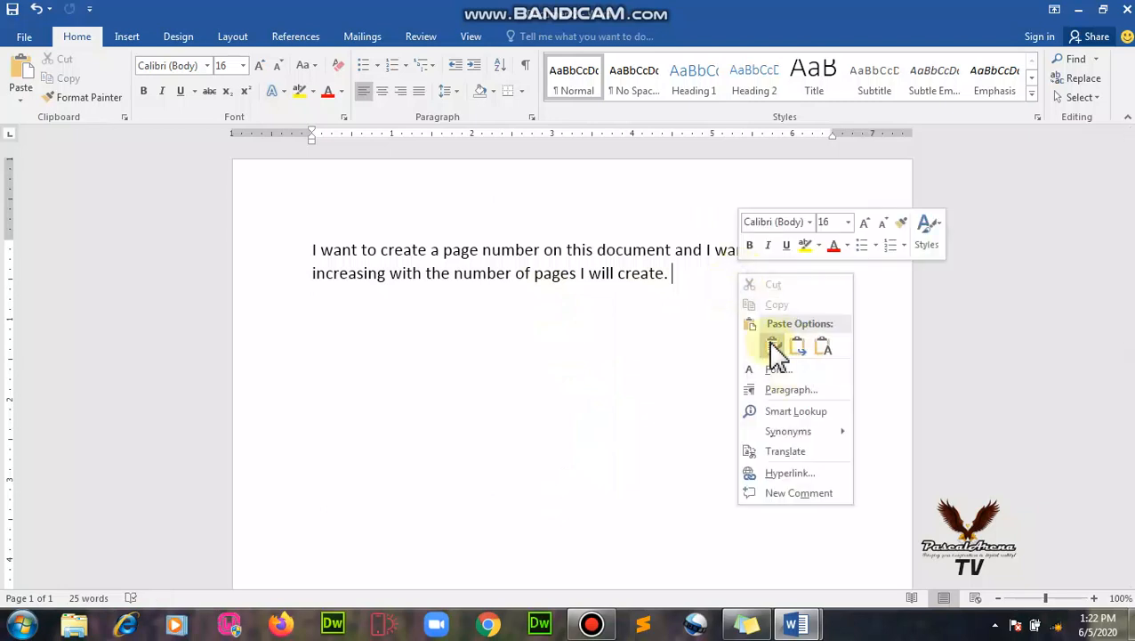
click(772, 347)
right_click(609, 322)
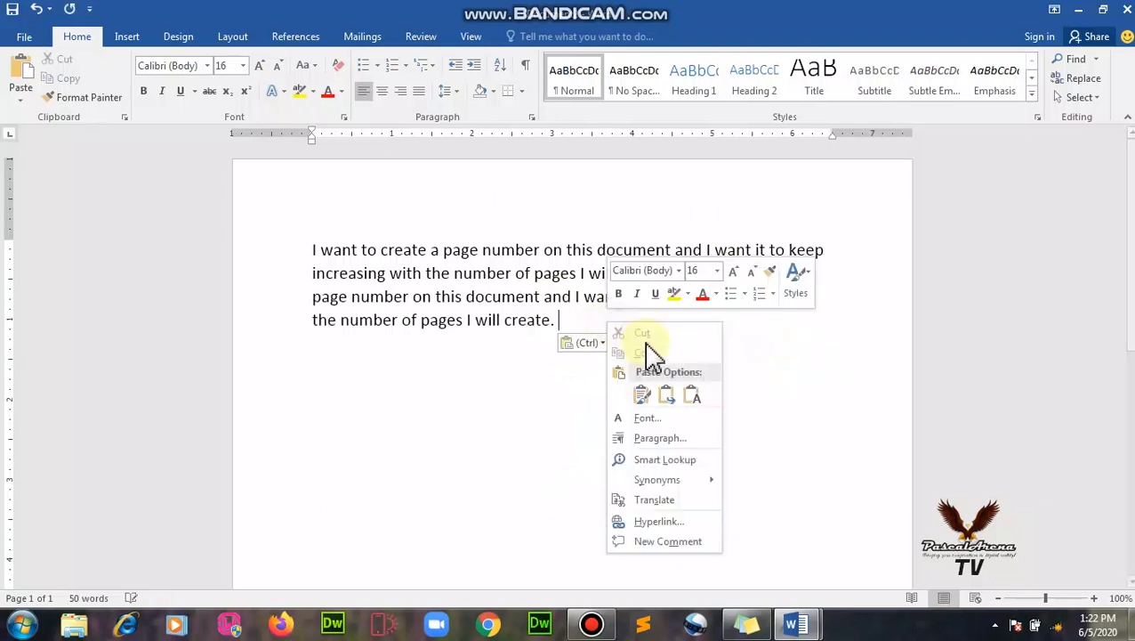
click(642, 395)
right_click(605, 365)
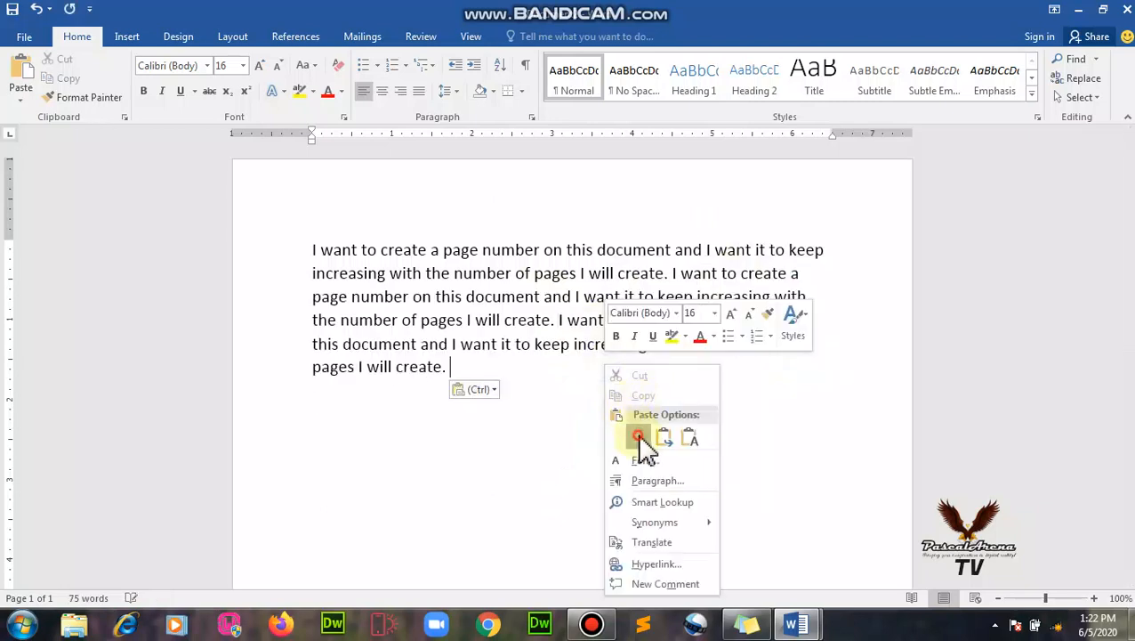
click(637, 440)
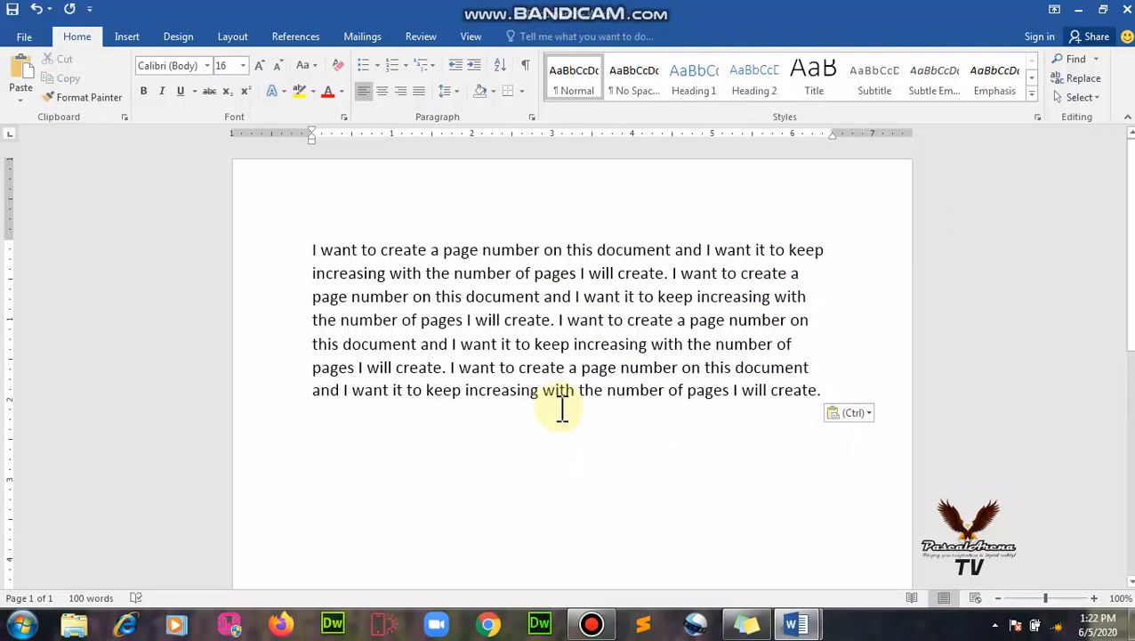
- Copy the whole paragraph and paste it repeatedly until five copies extend the document onto a second page
key(ctrl+a)
key(ctrl+c)
key(ctrl+End)
key(ctrl+v)
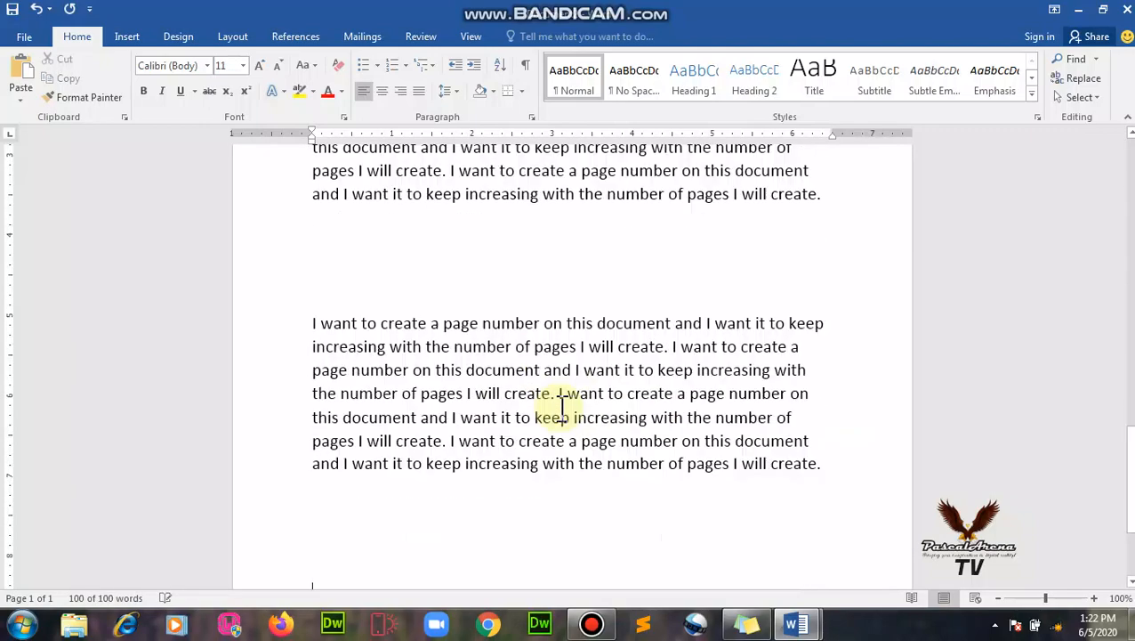
scroll(569, 409, down, 3)
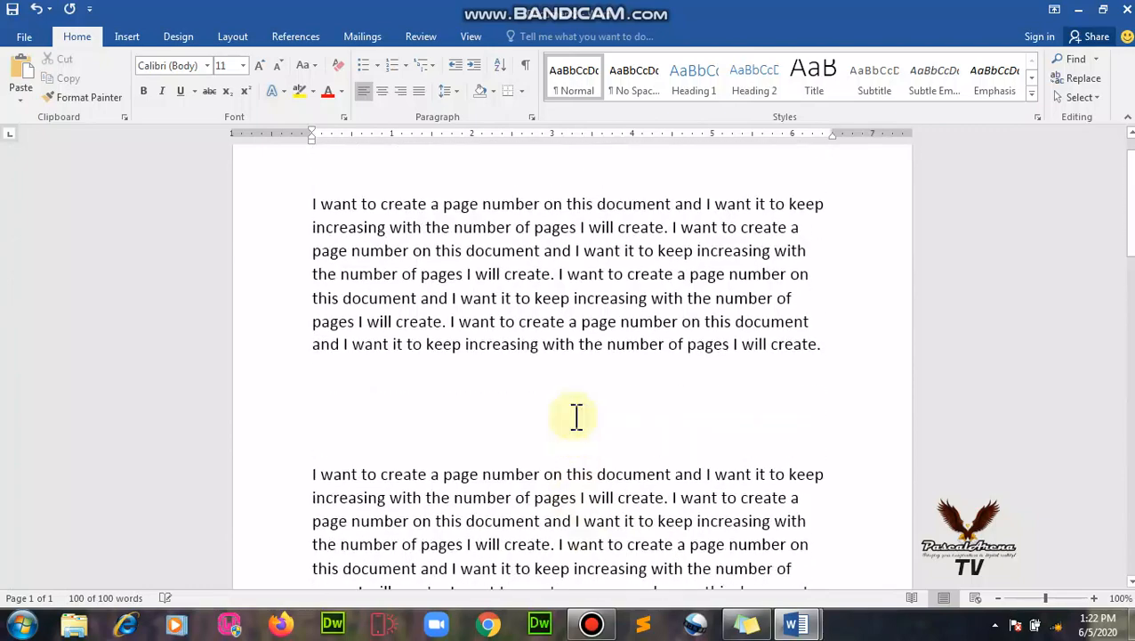
scroll(577, 416, up, 1)
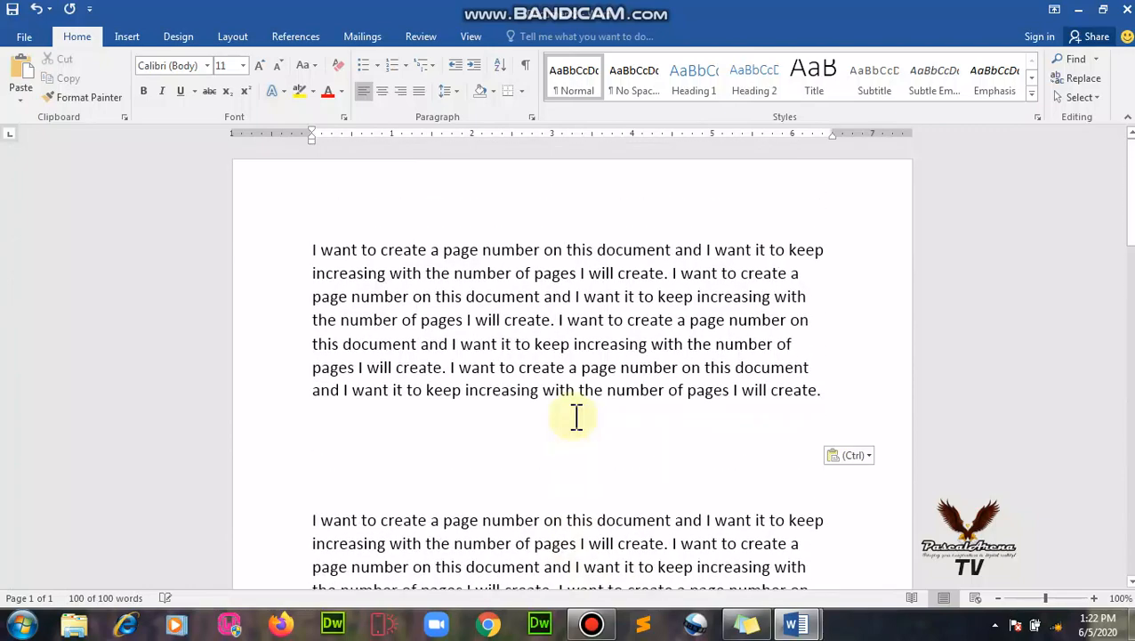
click(714, 326)
- Look through the document from the first page to the second and check the page count
drag(1131, 185, 1120, 154)
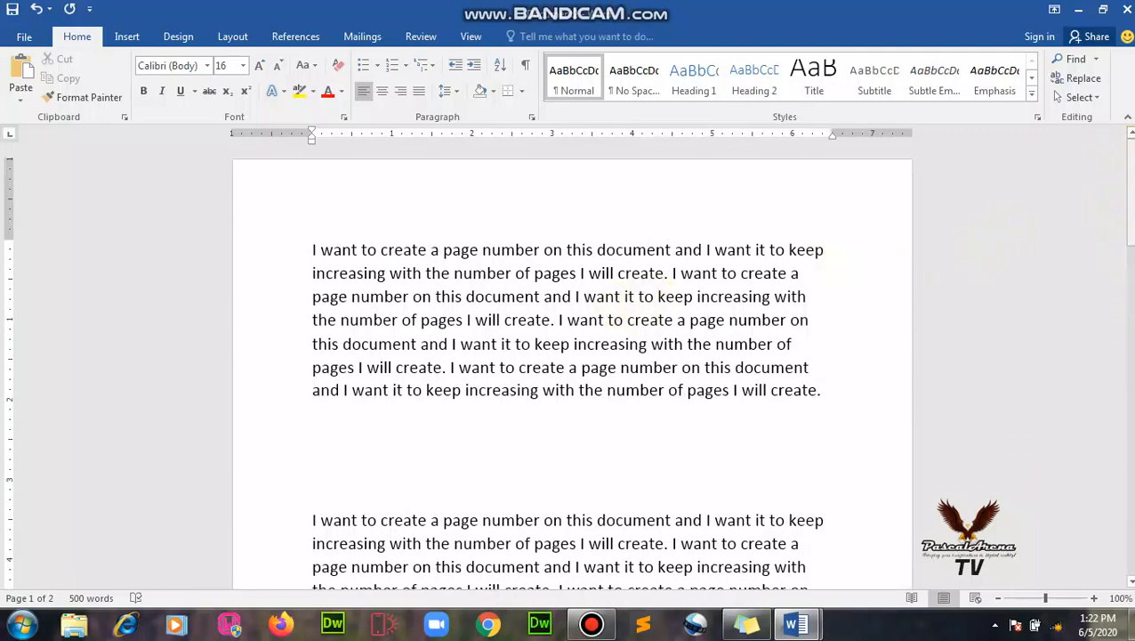
drag(1131, 191, 1131, 331)
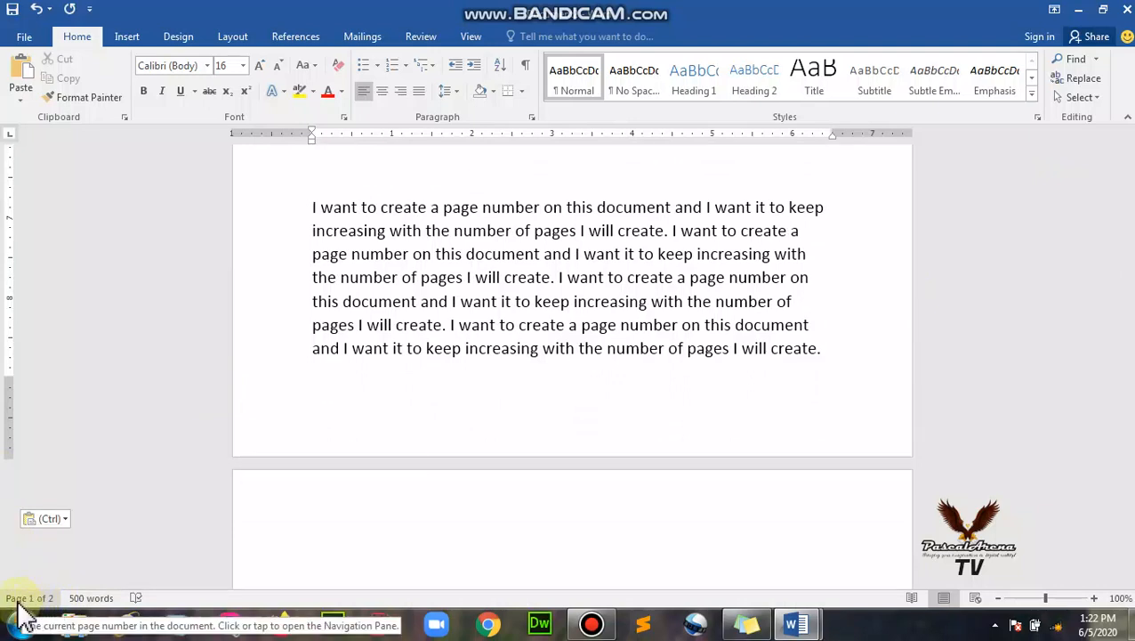
scroll(711, 382, down, 3)
click(620, 436)
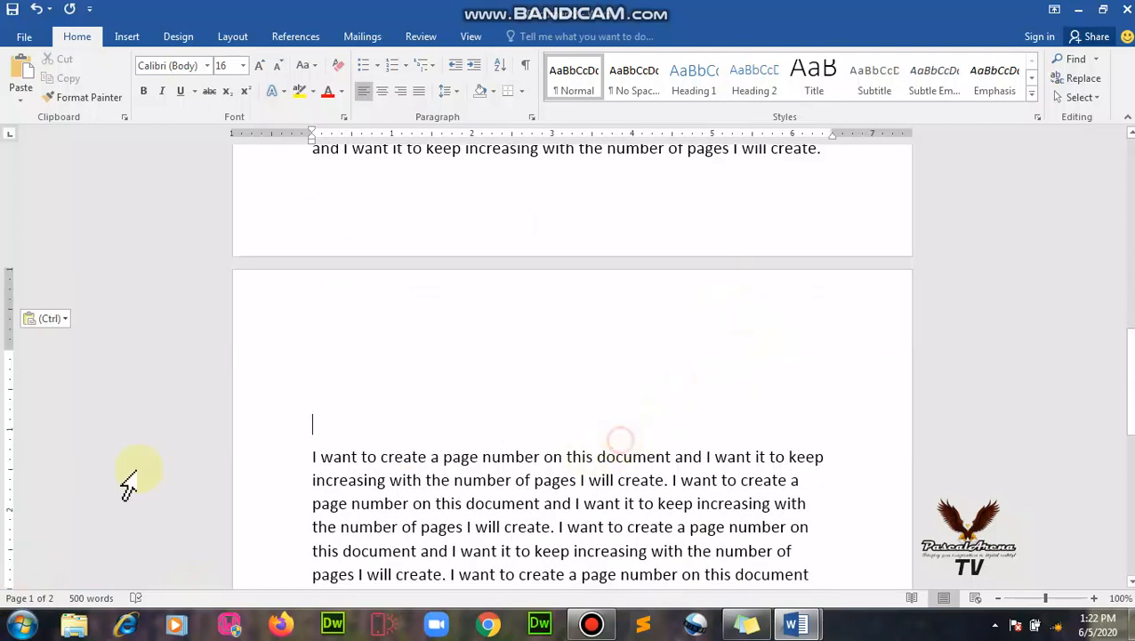
scroll(674, 460, down, 4)
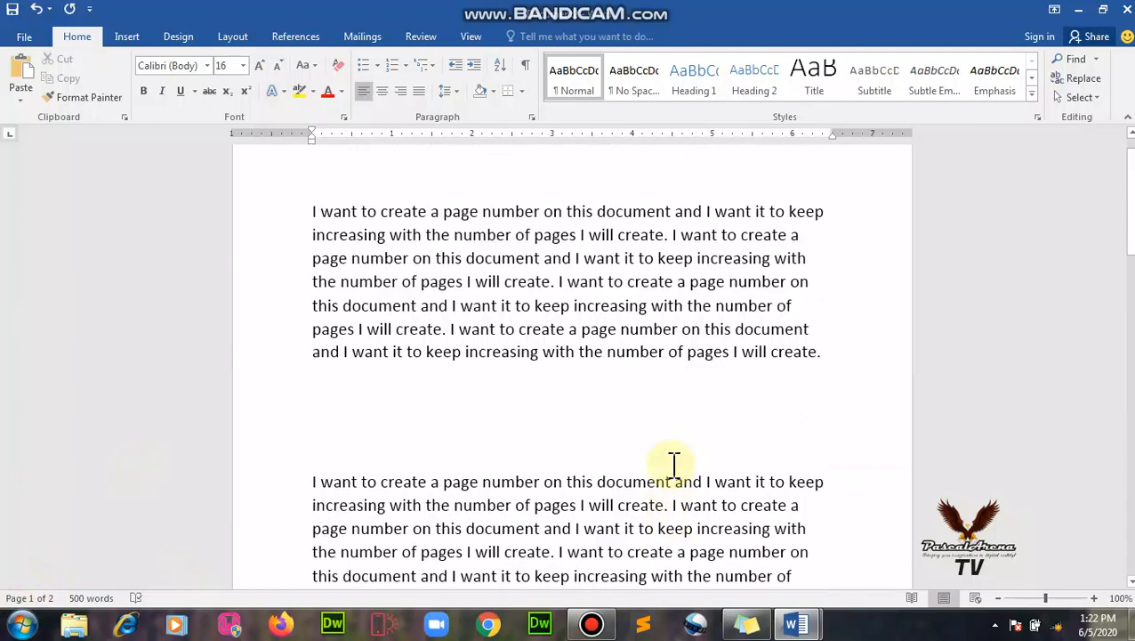
scroll(673, 461, up, 1)
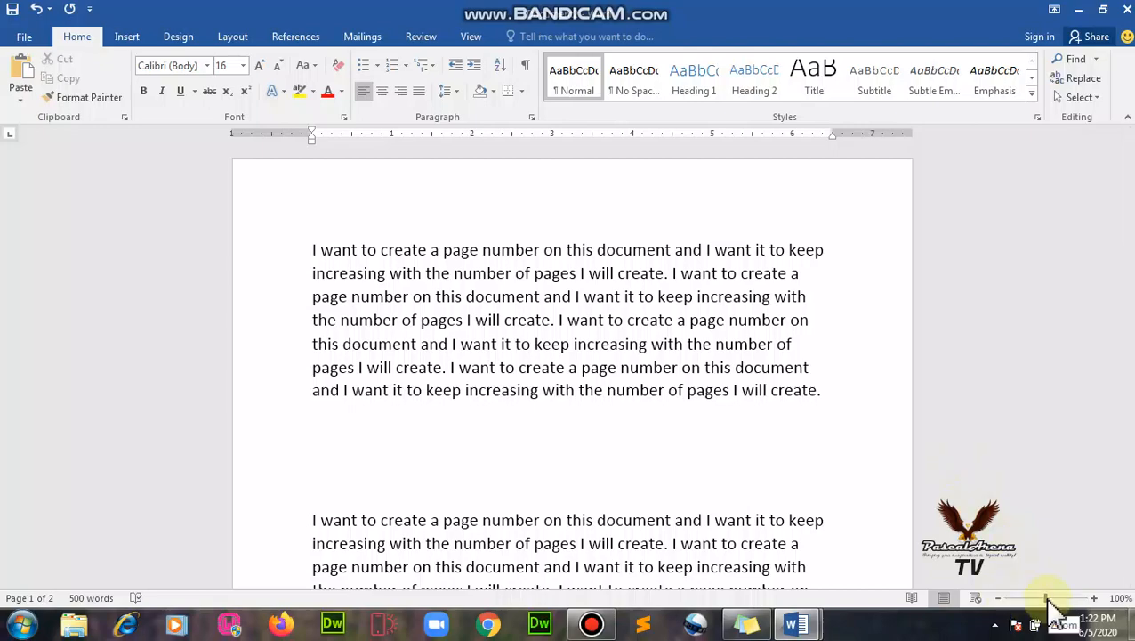
- Reduce the zoom to 20% to view both complete pages, and enlarge it again to 116%
click(999, 598)
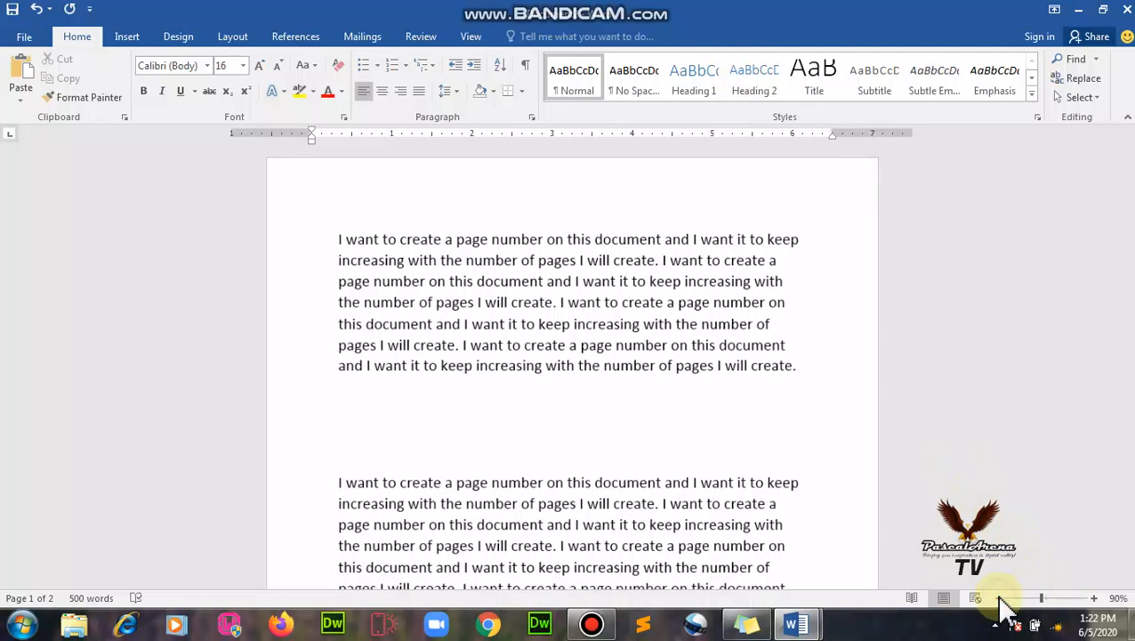
click(998, 598)
click(999, 598)
click(998, 598)
click(998, 598)
click(998, 598)
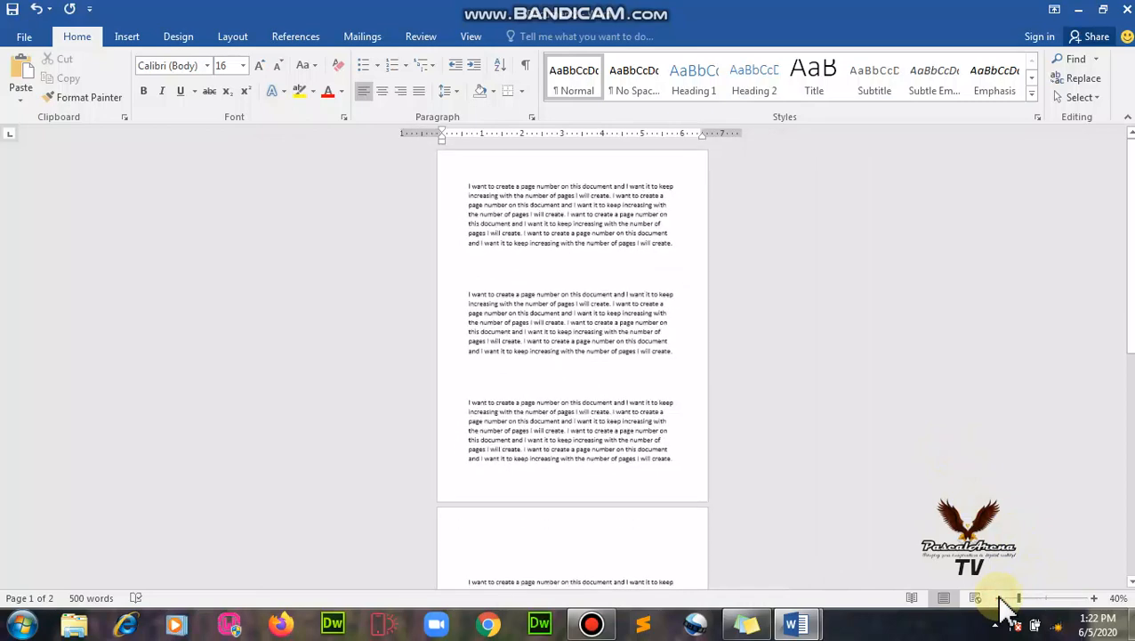
click(998, 597)
click(998, 598)
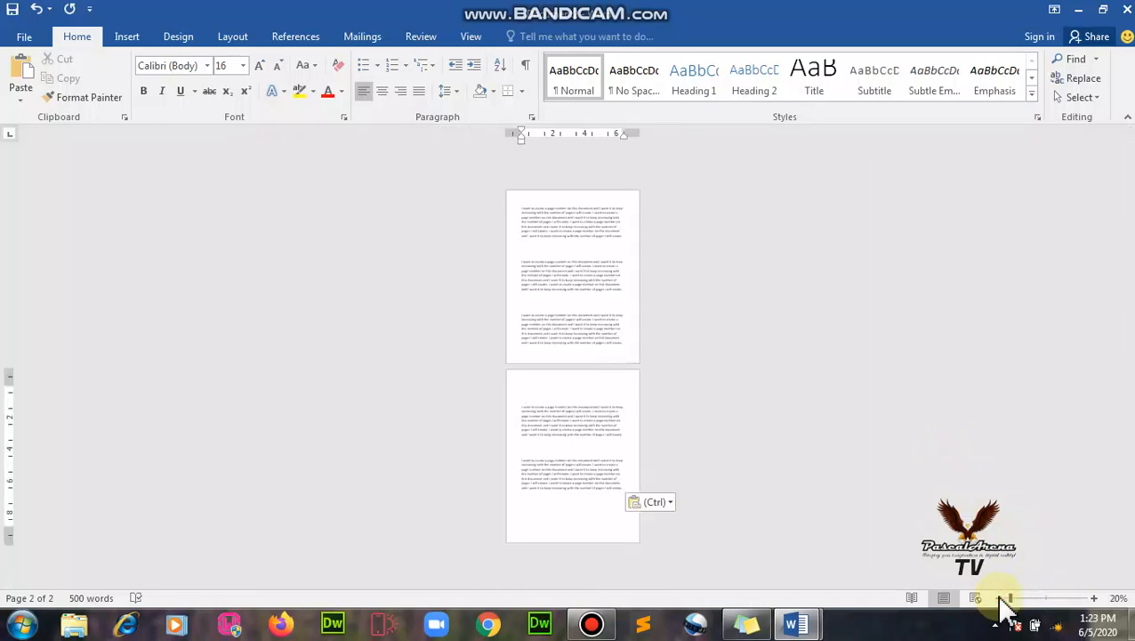
click(1050, 597)
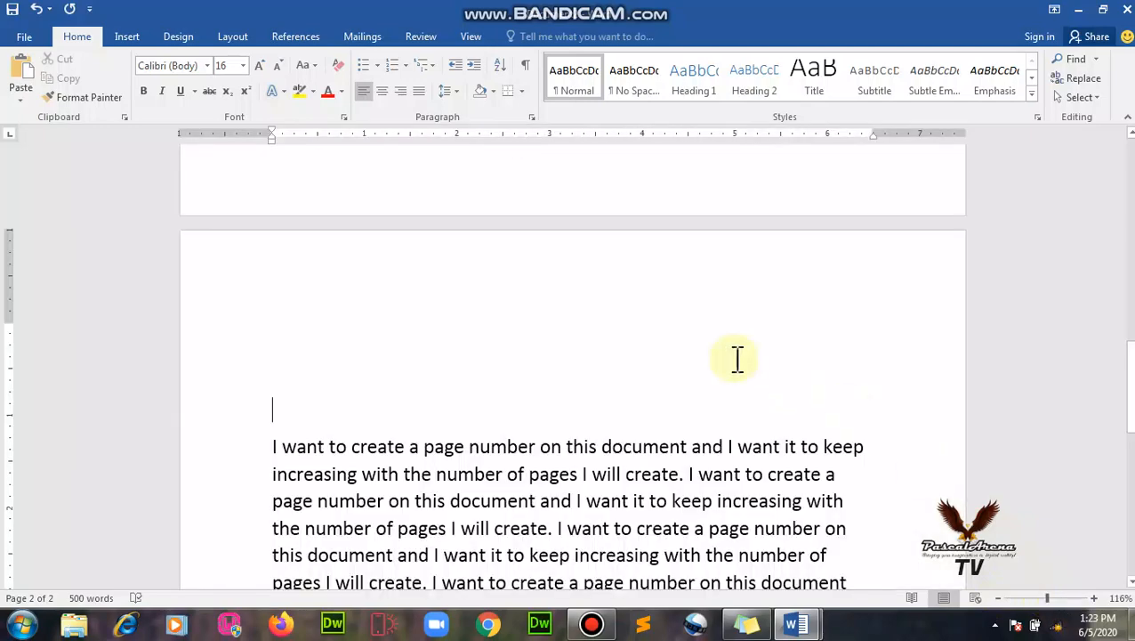
- Insert page numbers at the bottom of the page using the centred Plain Number 2 style, and return to the body text
scroll(678, 336, up, 3)
scroll(678, 337, down, 5)
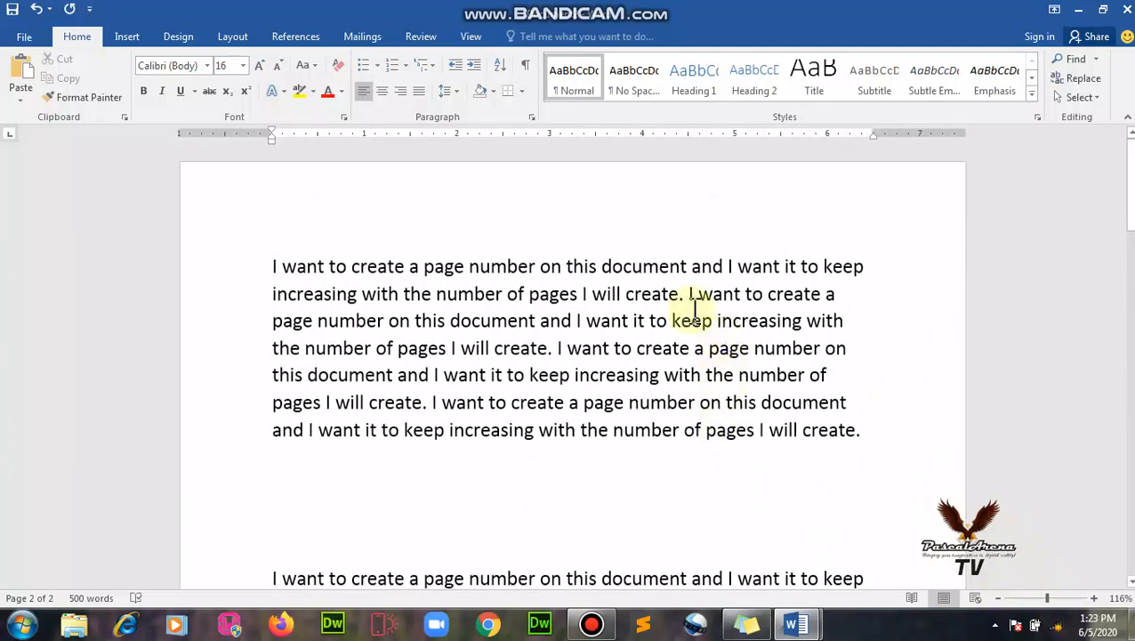
click(129, 37)
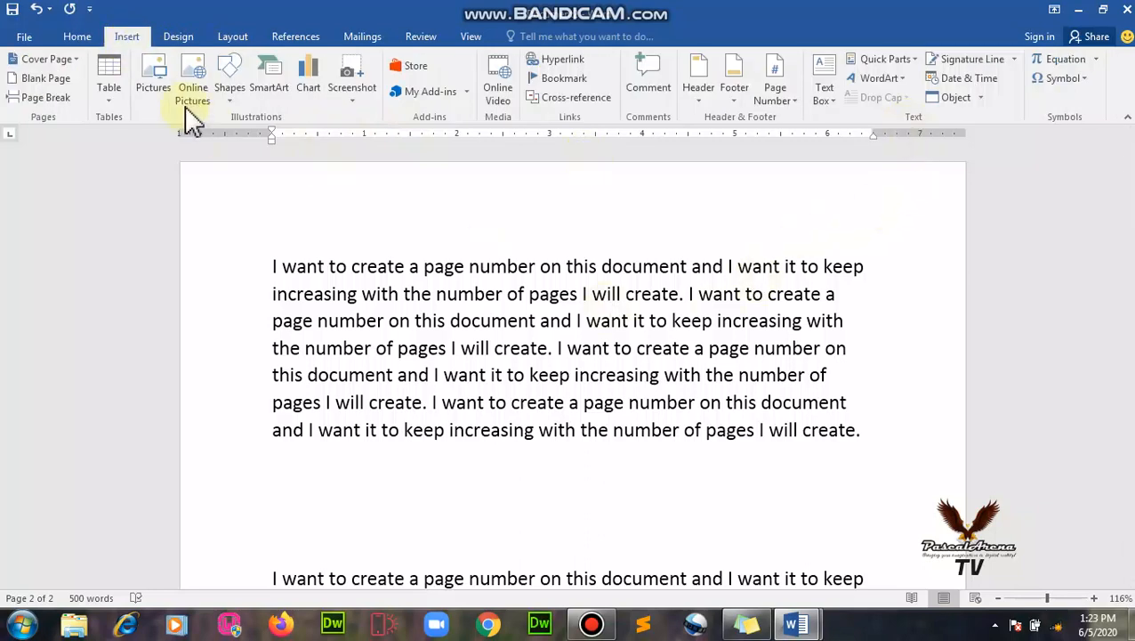
click(774, 98)
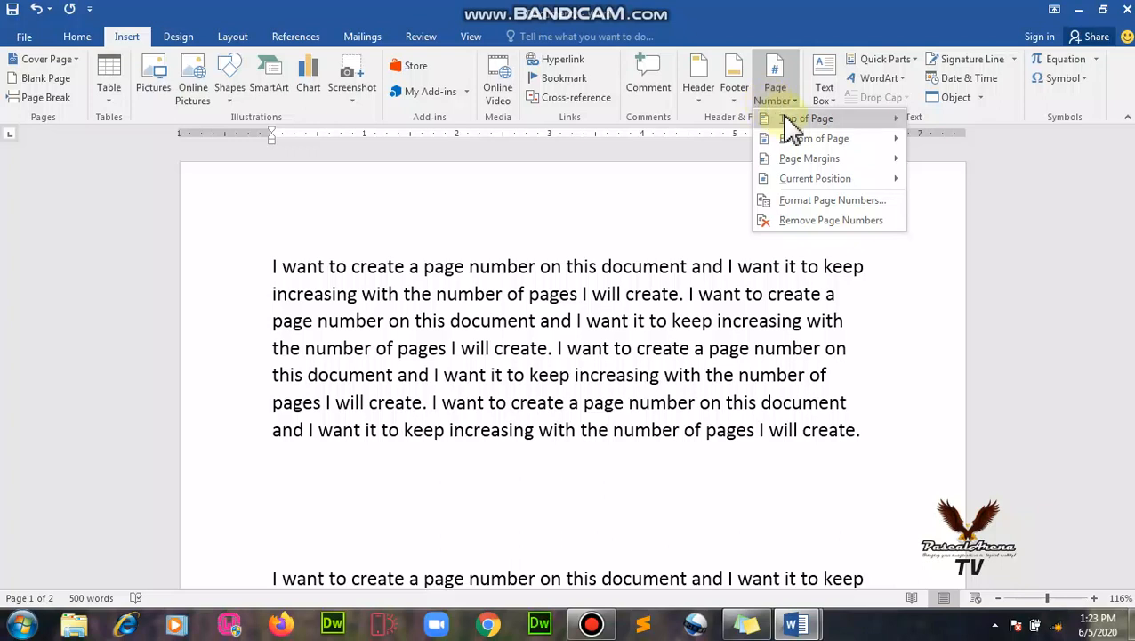
mouse_move(786, 122)
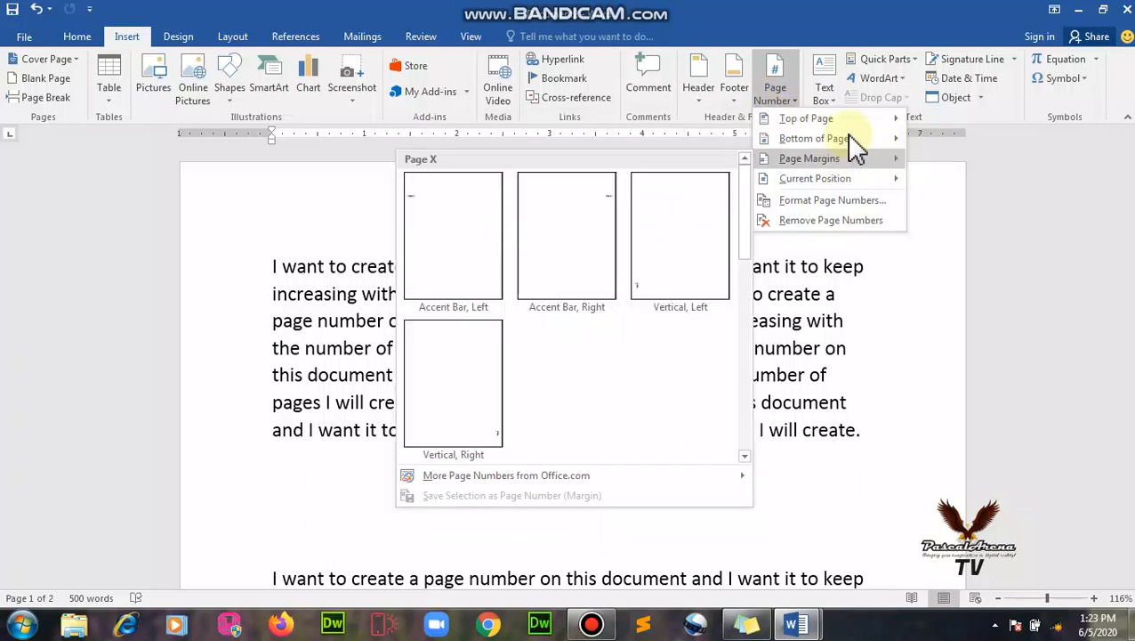
mouse_move(857, 150)
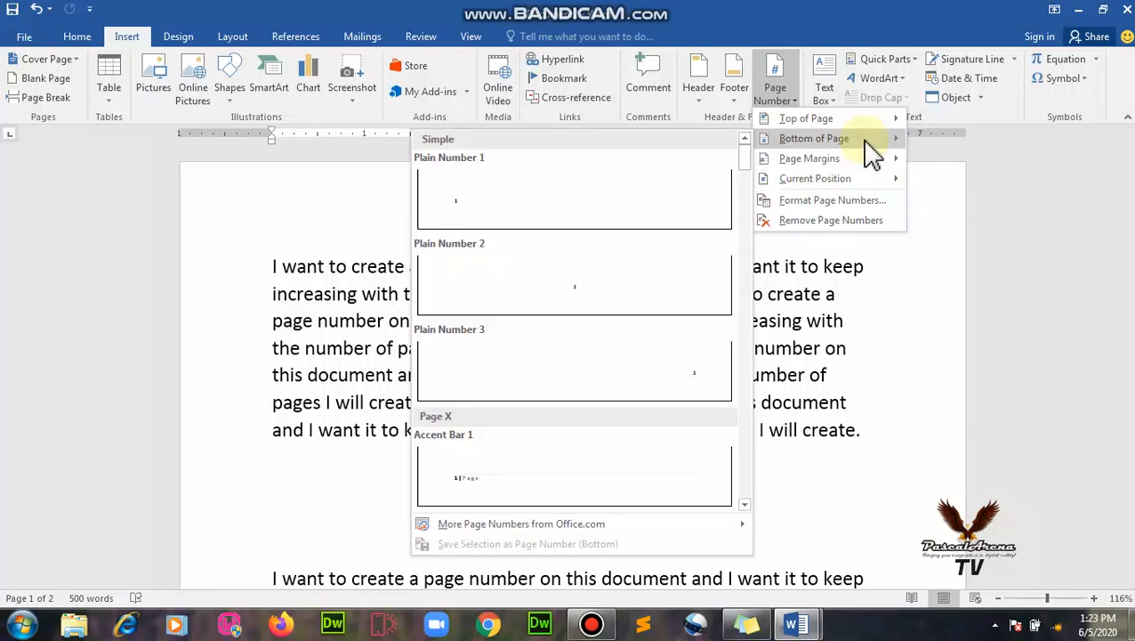
click(583, 307)
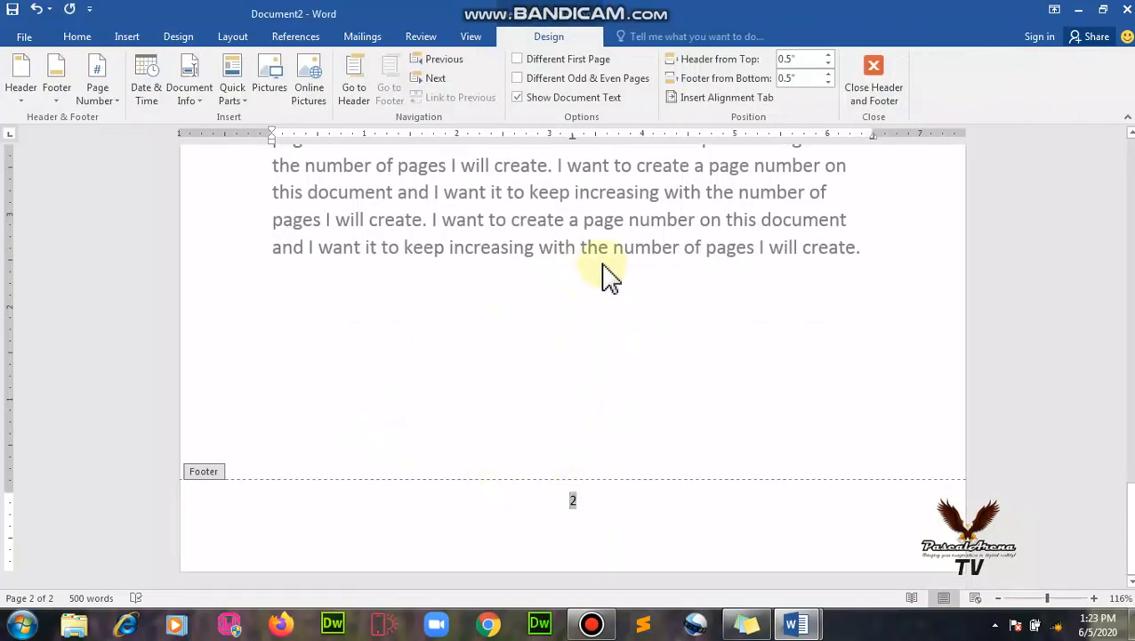
double_click(628, 246)
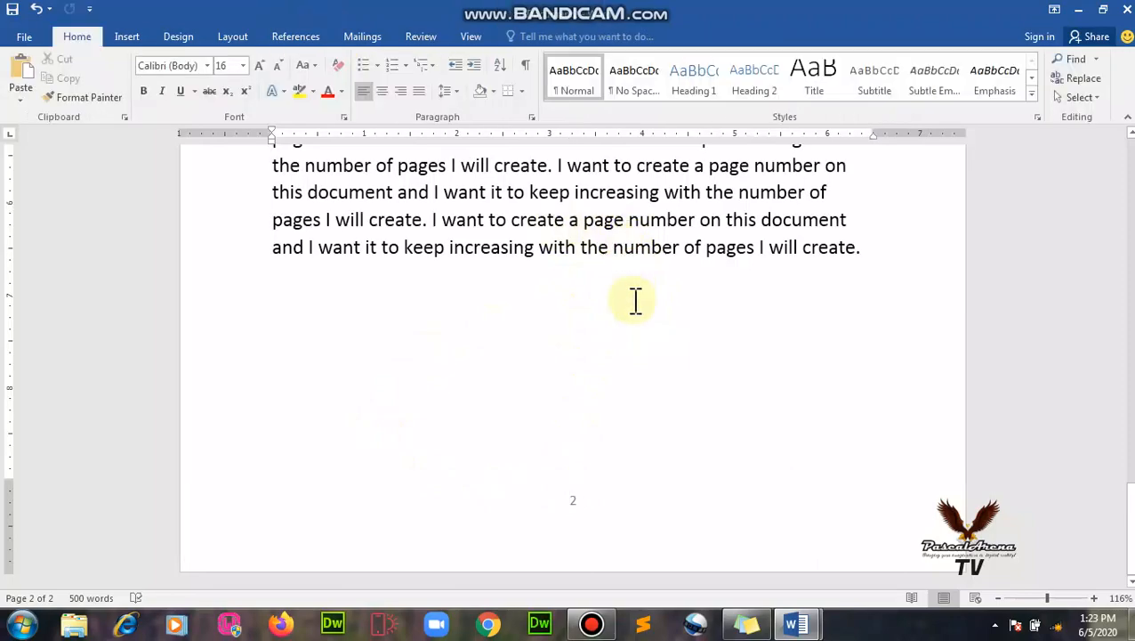
- Check the centred footer numbers on the first and second pages
scroll(608, 418, up, 10)
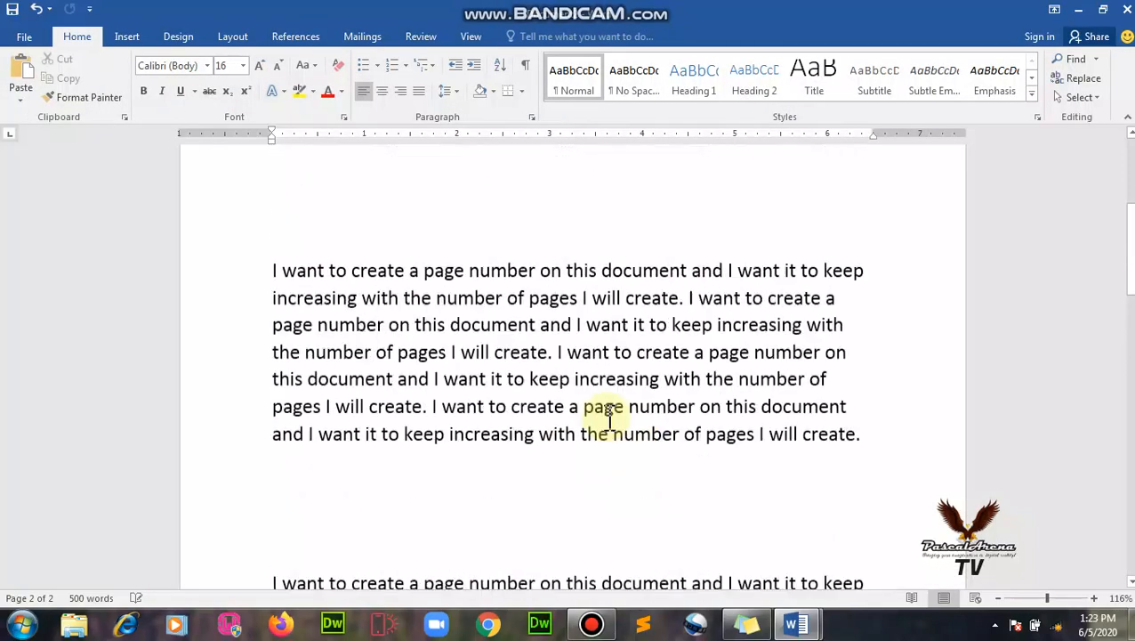
scroll(608, 417, up, 5)
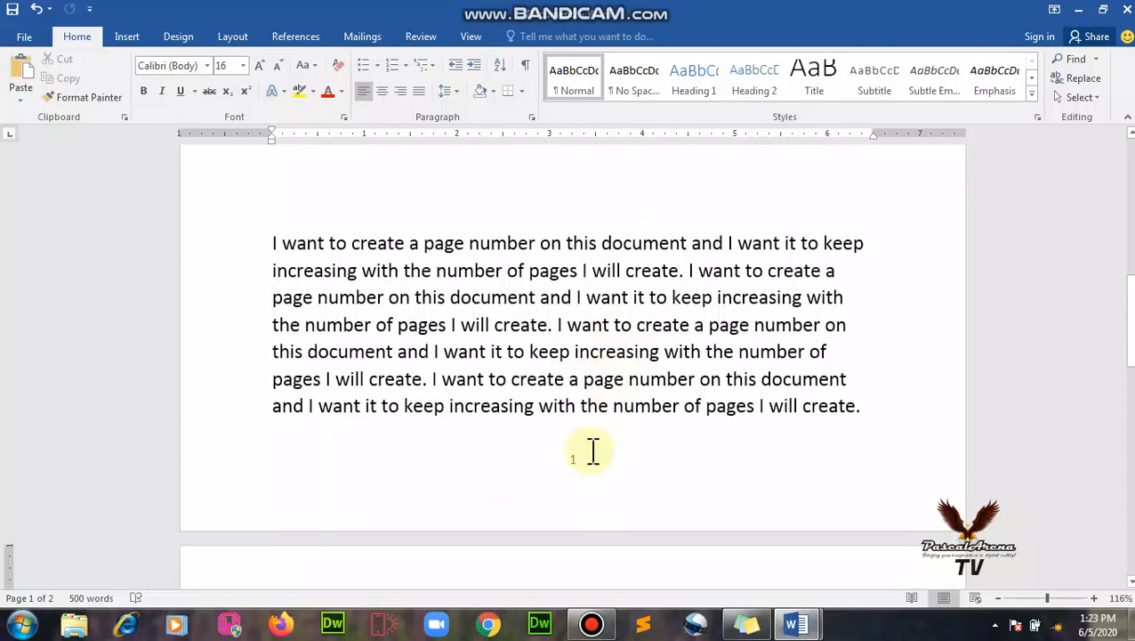
scroll(593, 452, down, 8)
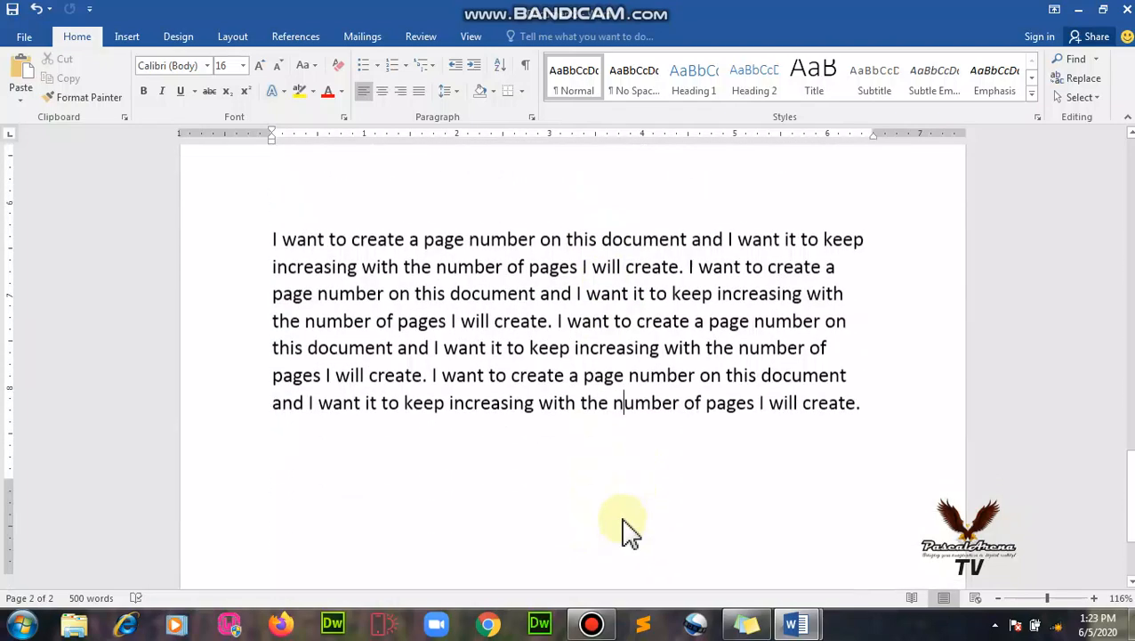
scroll(626, 530, down, 3)
scroll(600, 449, up, 6)
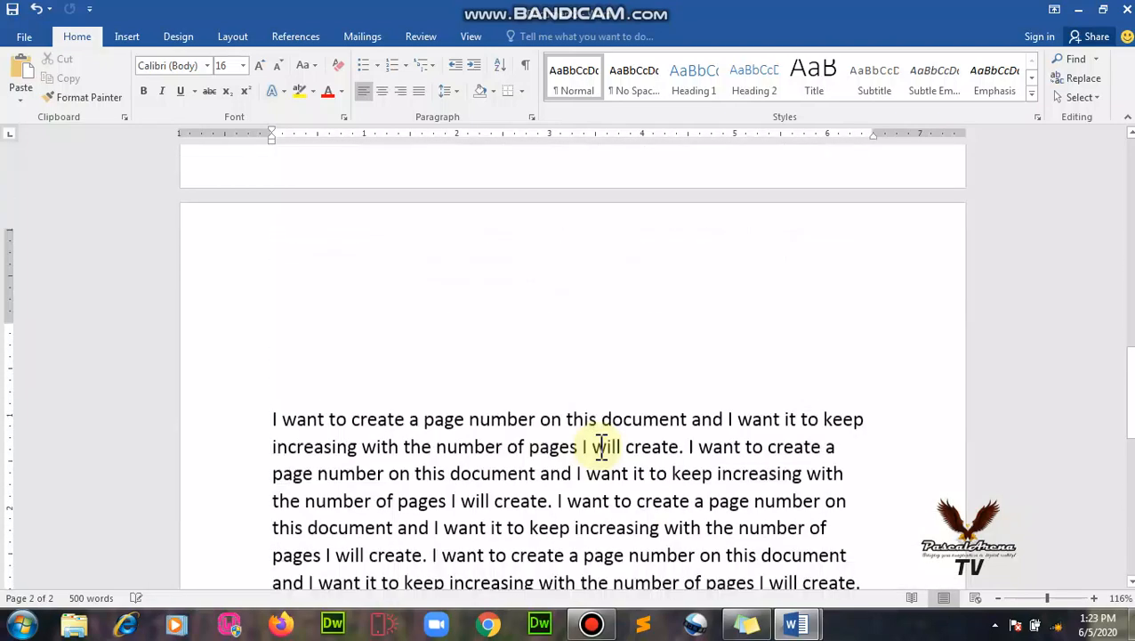
scroll(598, 448, up, 6)
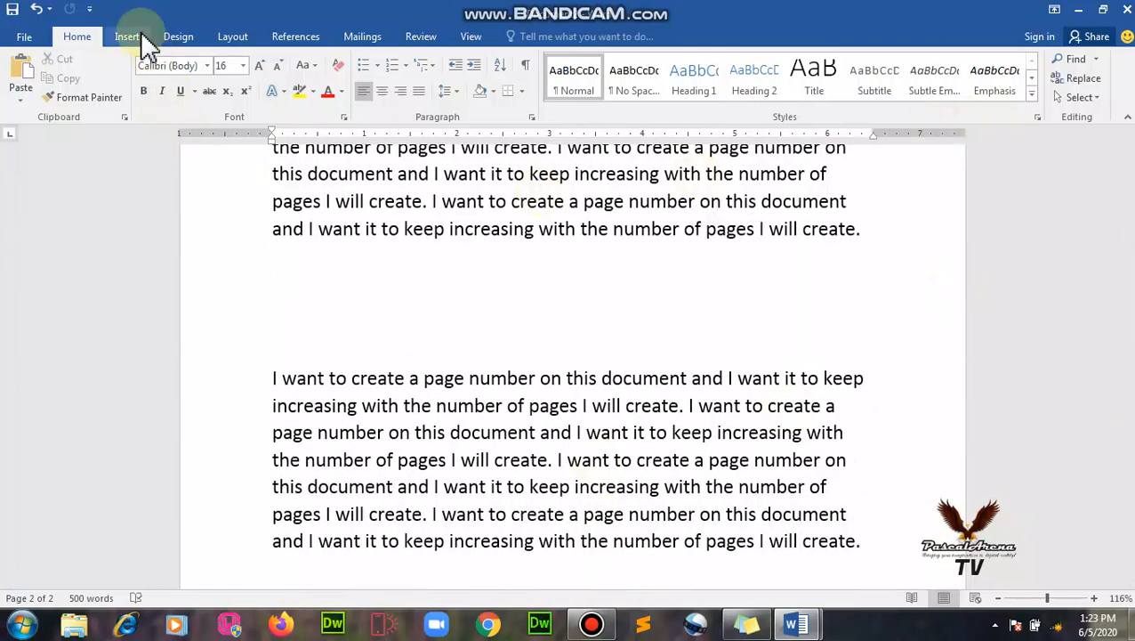
- Change the bottom-of-page numbering to the Accent Bar 1 style, return to the body text and check the footers
click(141, 35)
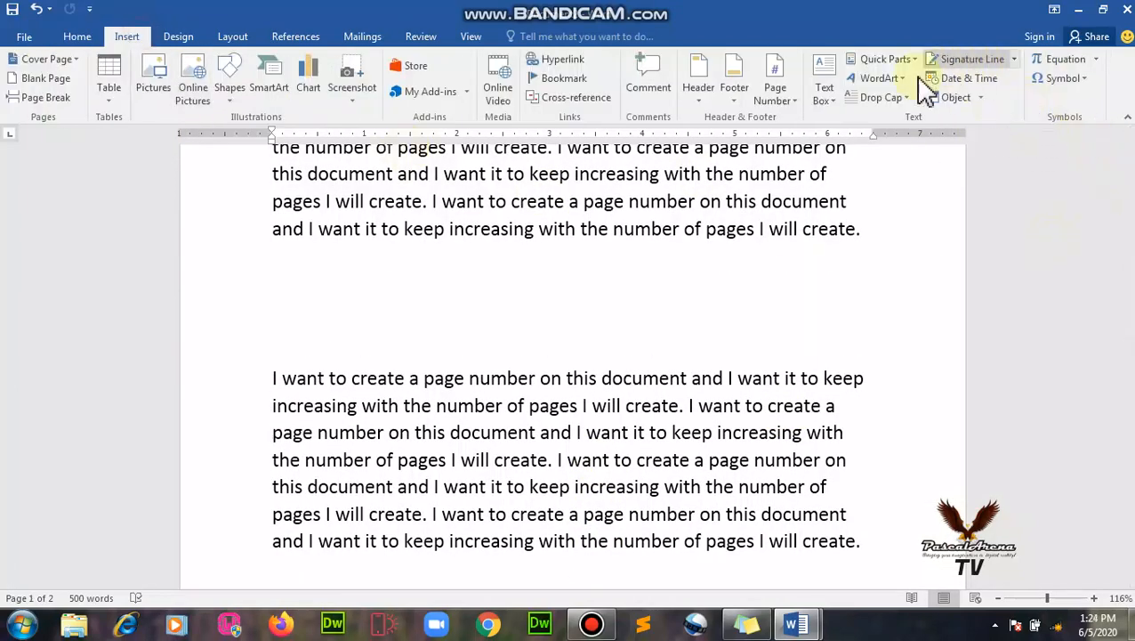
click(787, 108)
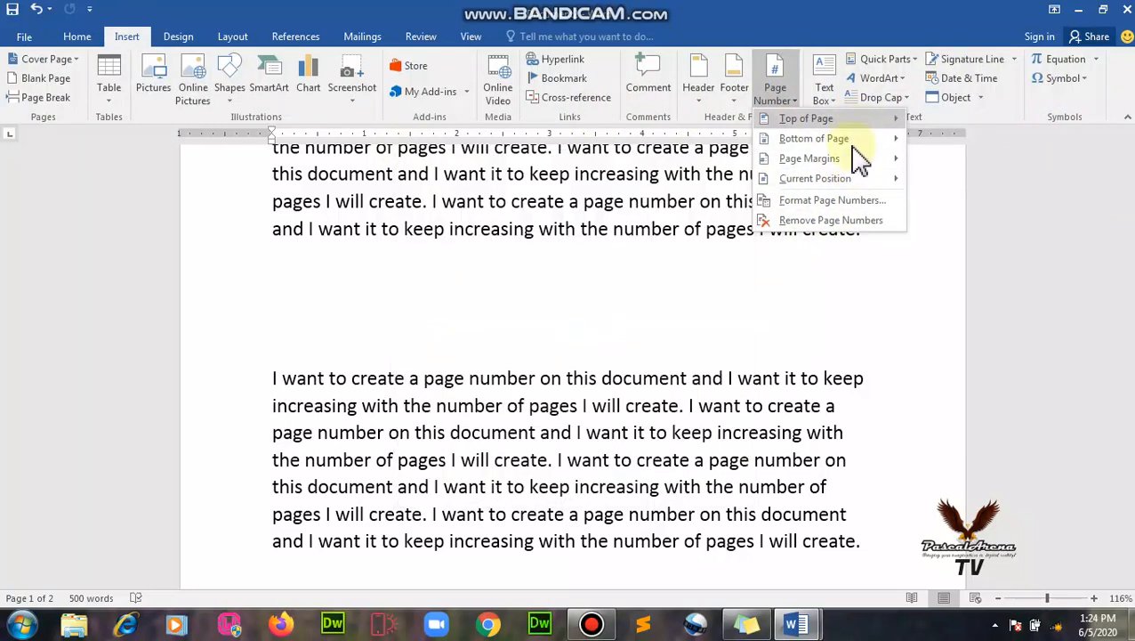
mouse_move(856, 144)
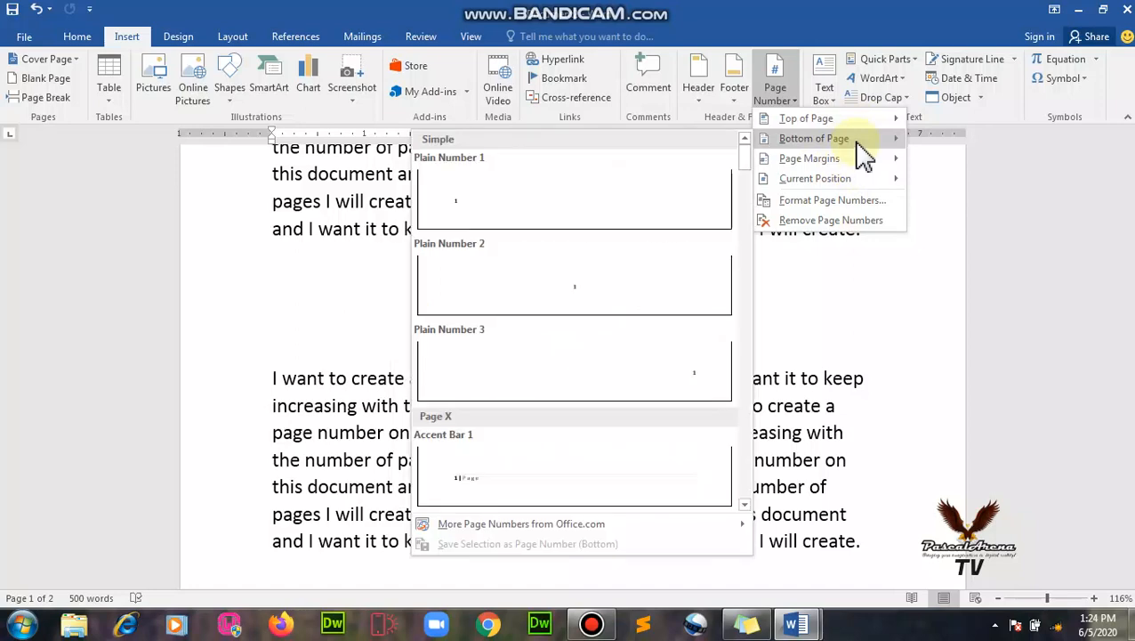
click(530, 485)
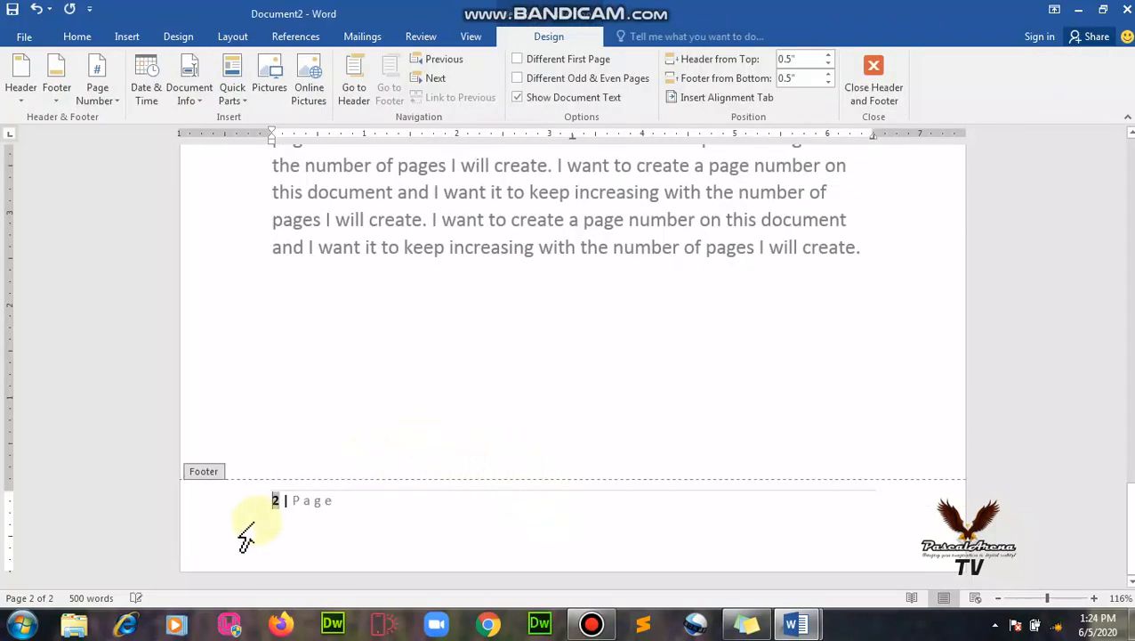
double_click(676, 218)
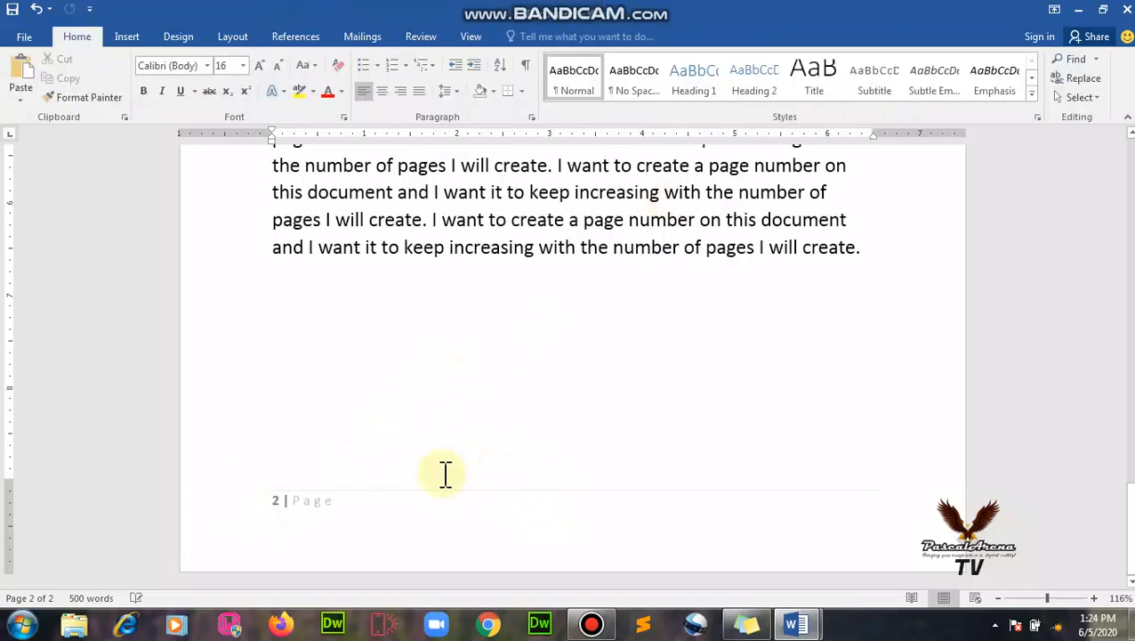
scroll(621, 423, down, 5)
scroll(287, 304, up, 3)
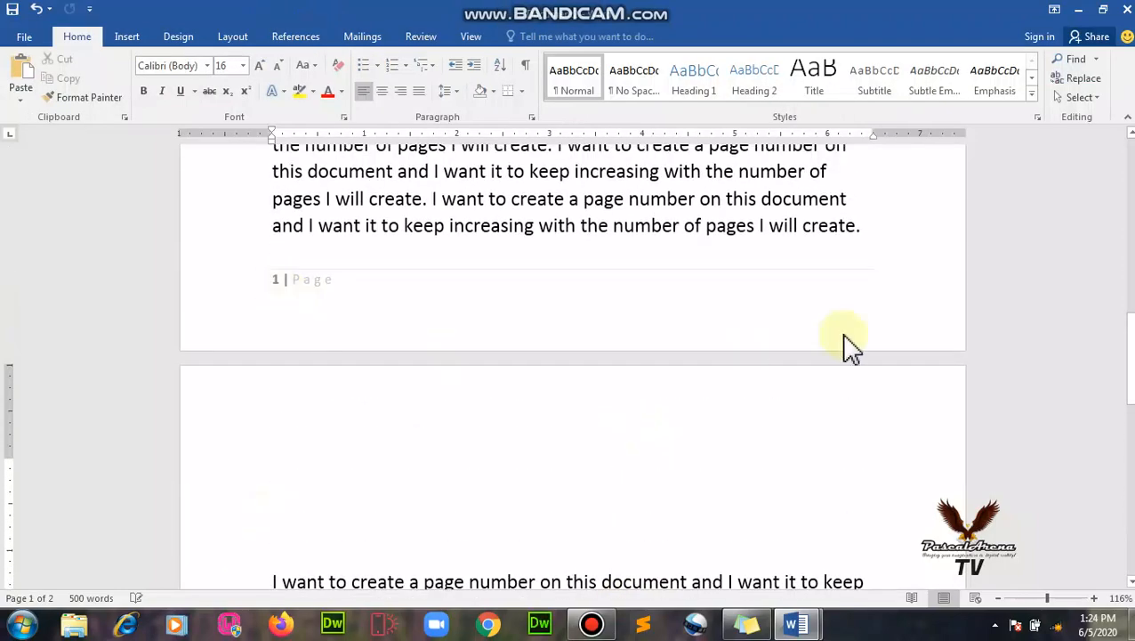
- Add the line "This is how it goes" in the empty space above the second page's footer
scroll(849, 347, down, 6)
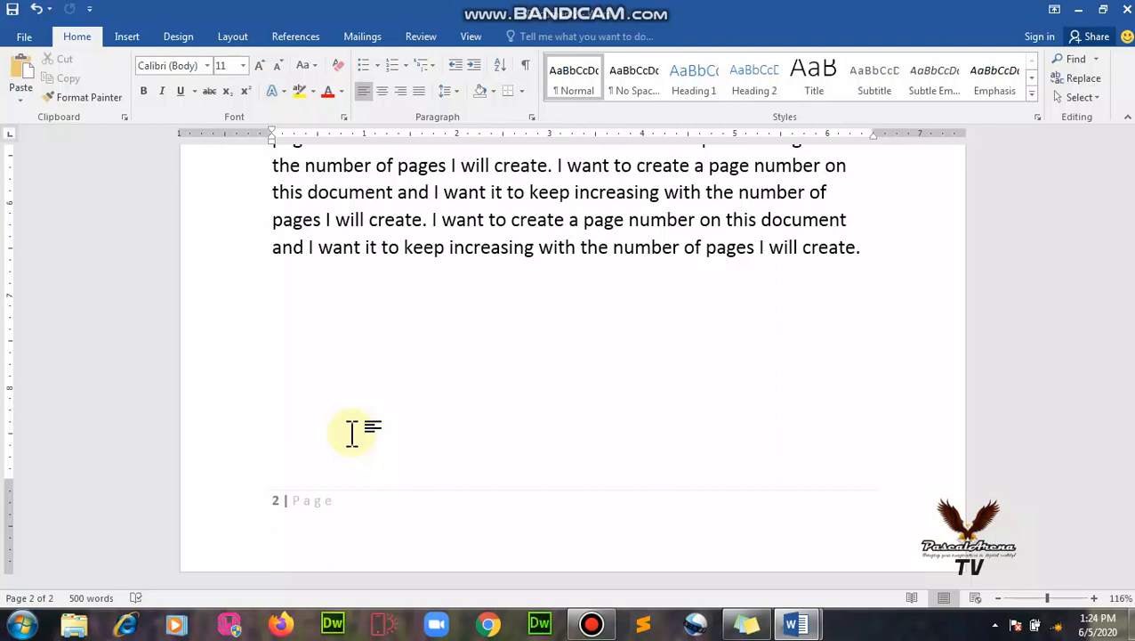
text(Thi s how it goes)
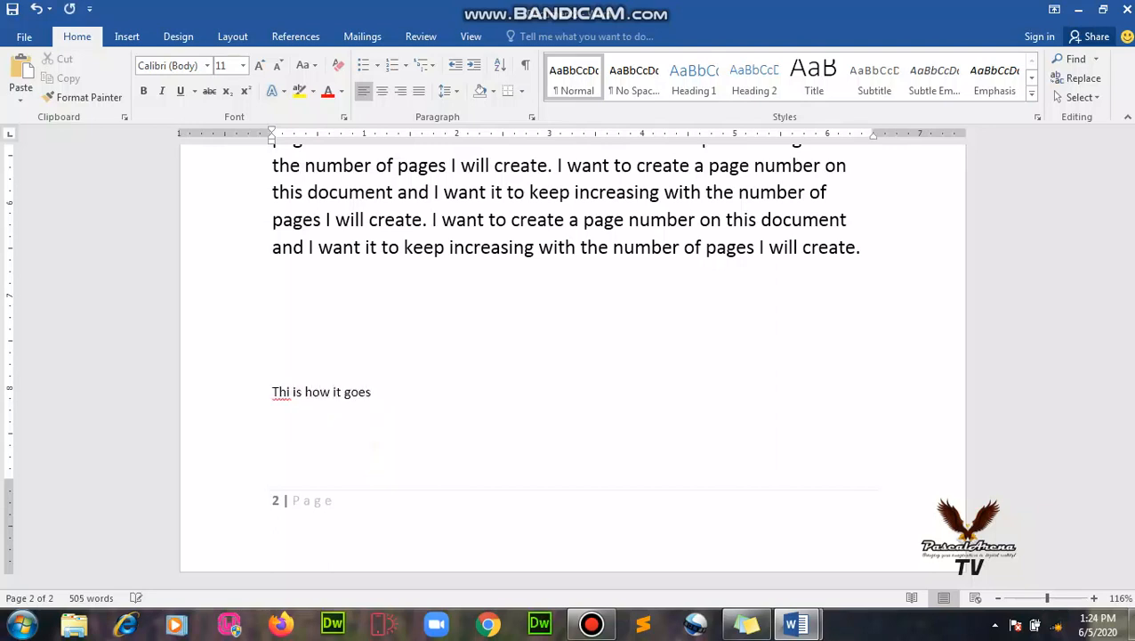
click(294, 392)
text(s)
- Copy the "This is how it goes" line with its blank line above and paste it twice to extend onto a third page
click(271, 375)
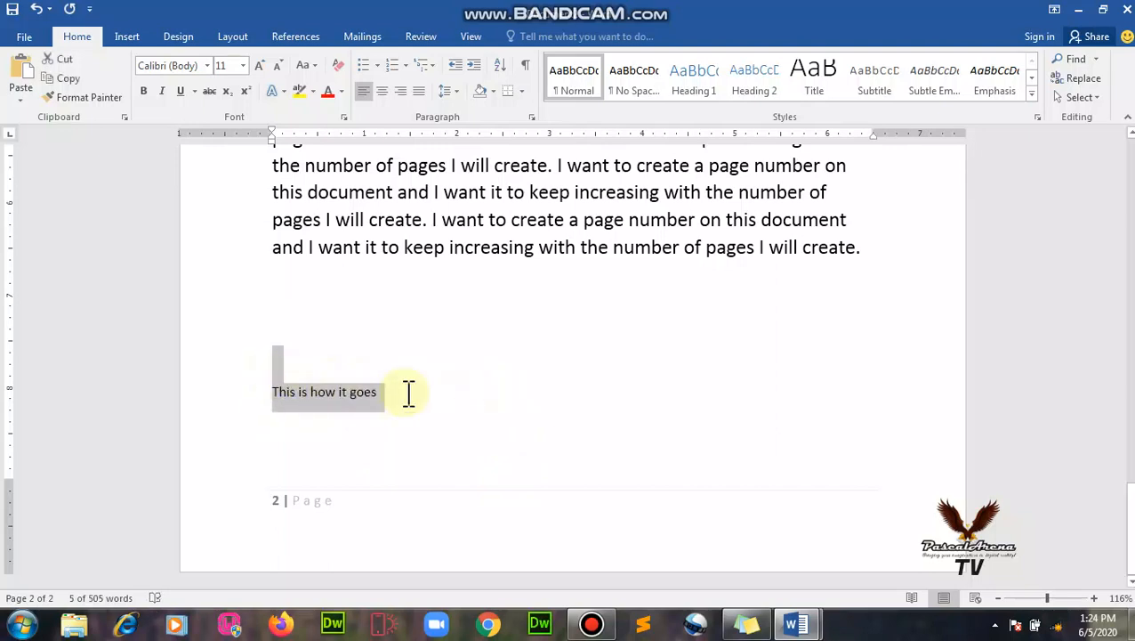
key(Right)
key(ctrl+v)
key(ctrl+v)
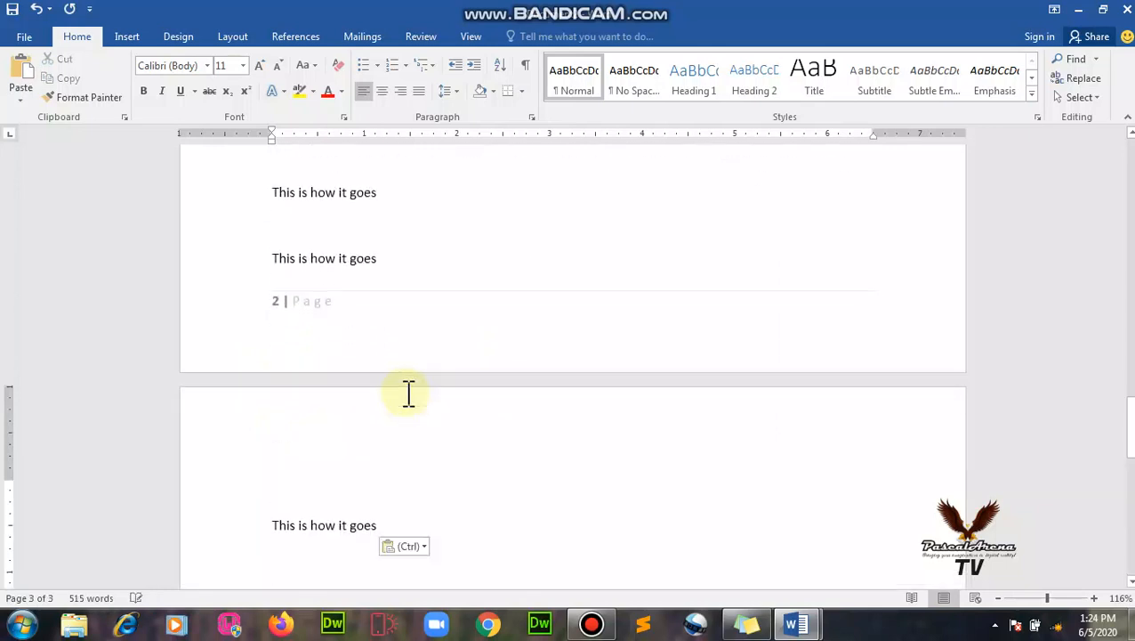
key(ctrl)
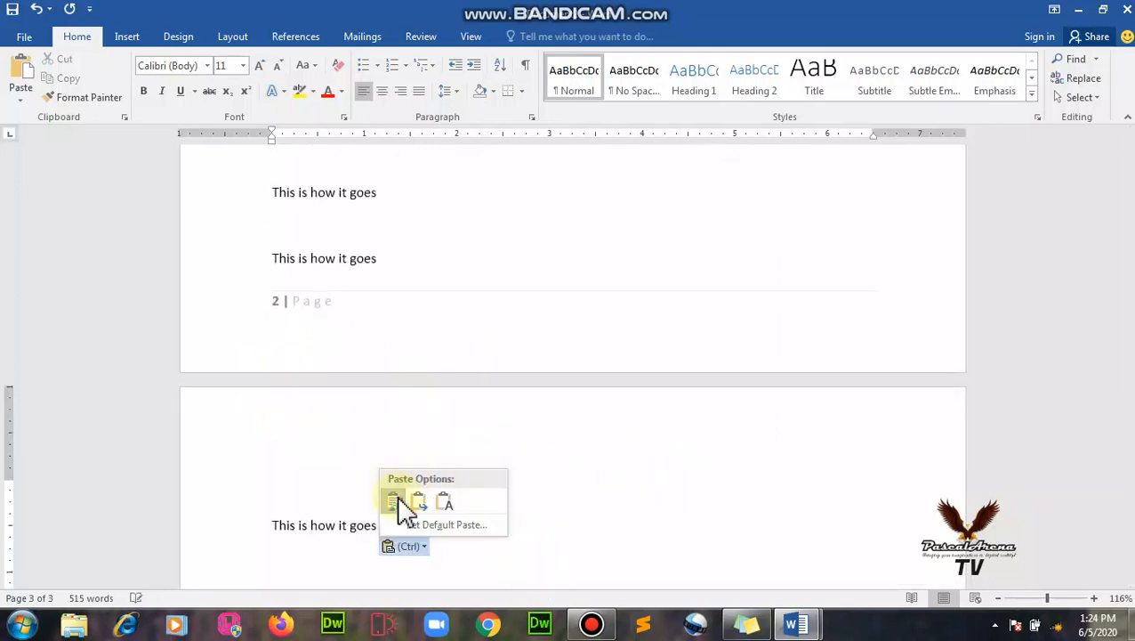
click(443, 511)
- Examine the footer page numbers from the third page back up to the start of the document
scroll(554, 383, down, 4)
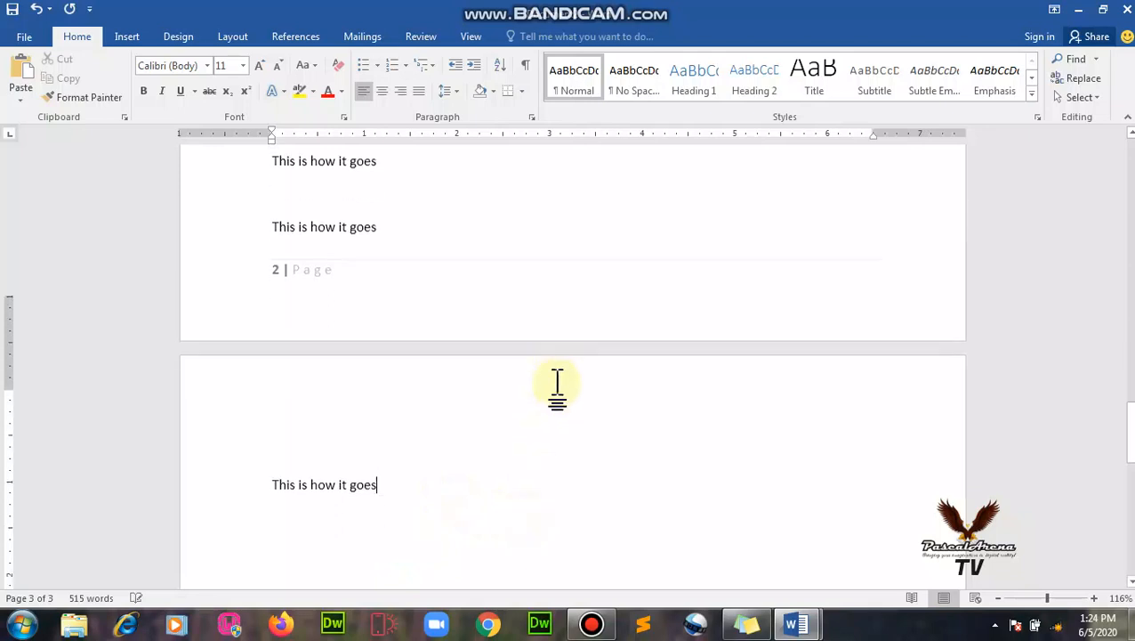
scroll(553, 382, down, 5)
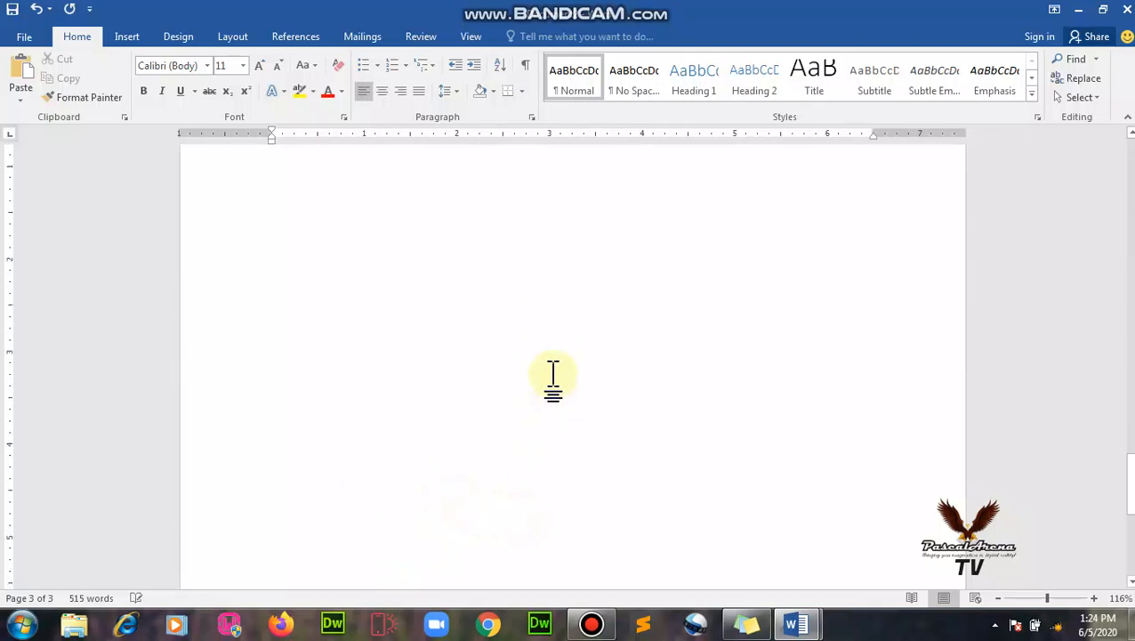
scroll(552, 379, down, 2)
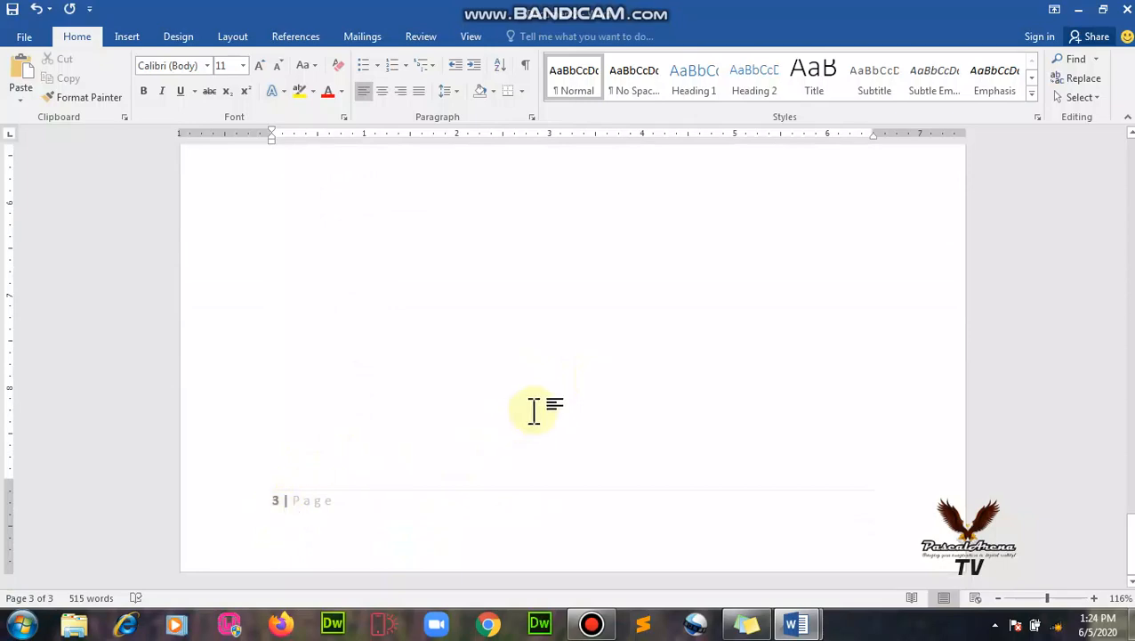
scroll(533, 411, up, 10)
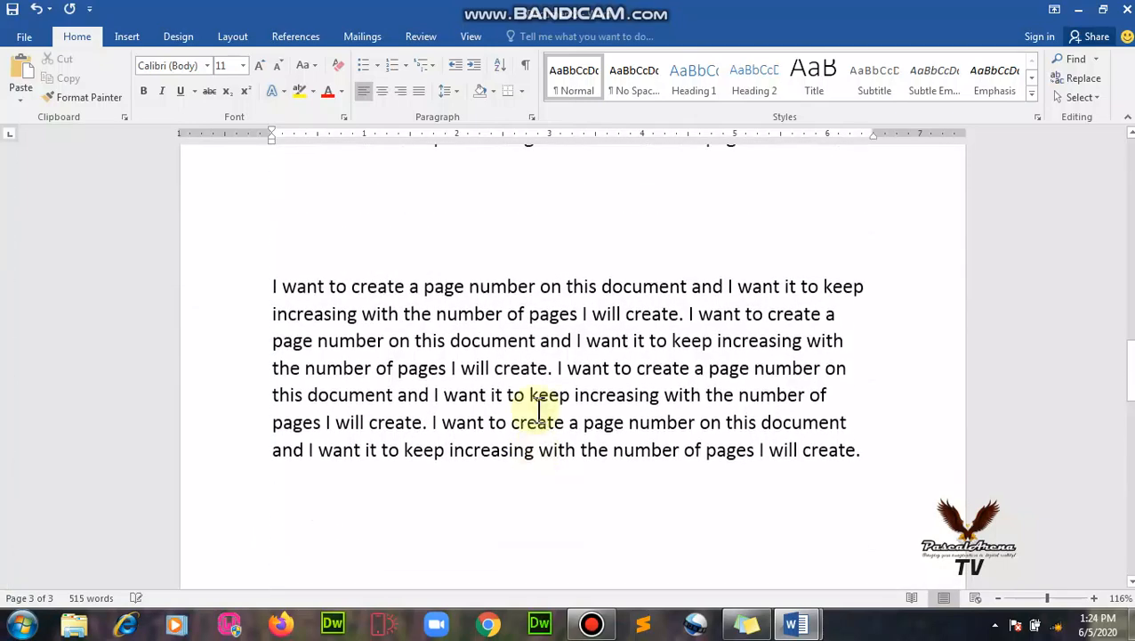
scroll(538, 409, up, 10)
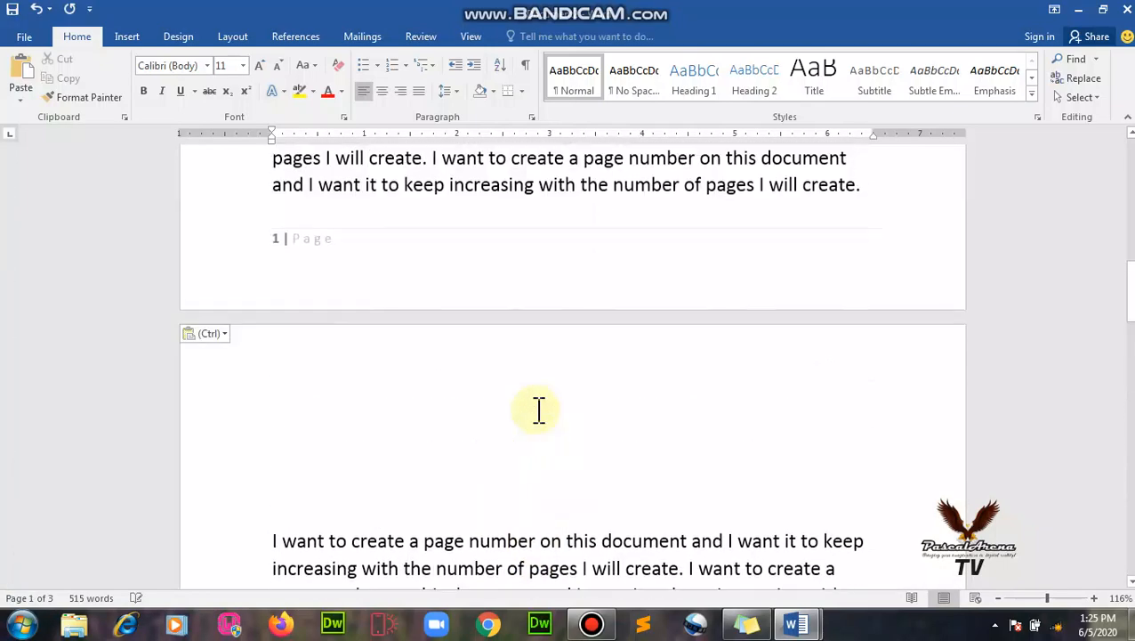
scroll(537, 408, up, 2)
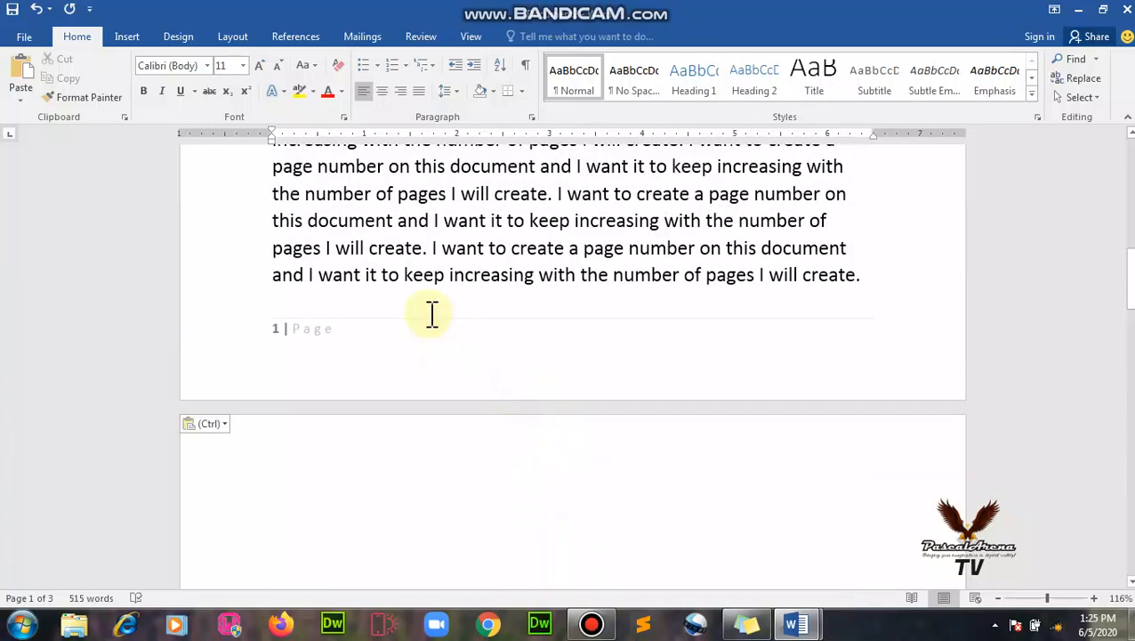
scroll(431, 313, up, 8)
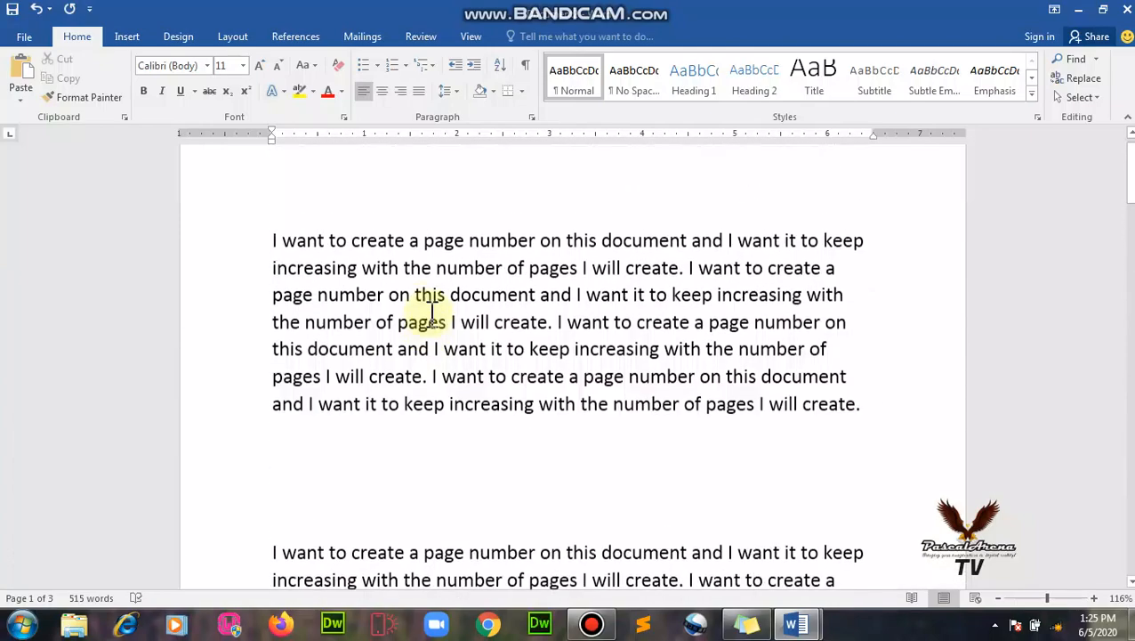
scroll(432, 313, up, 1)
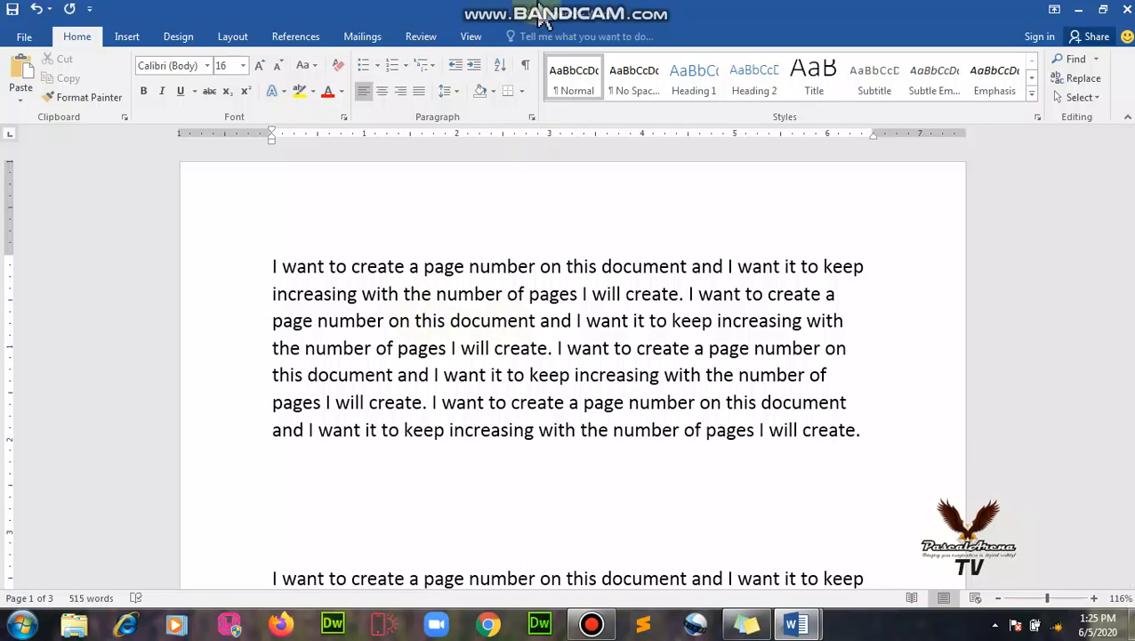
mouse_move(732, 36)
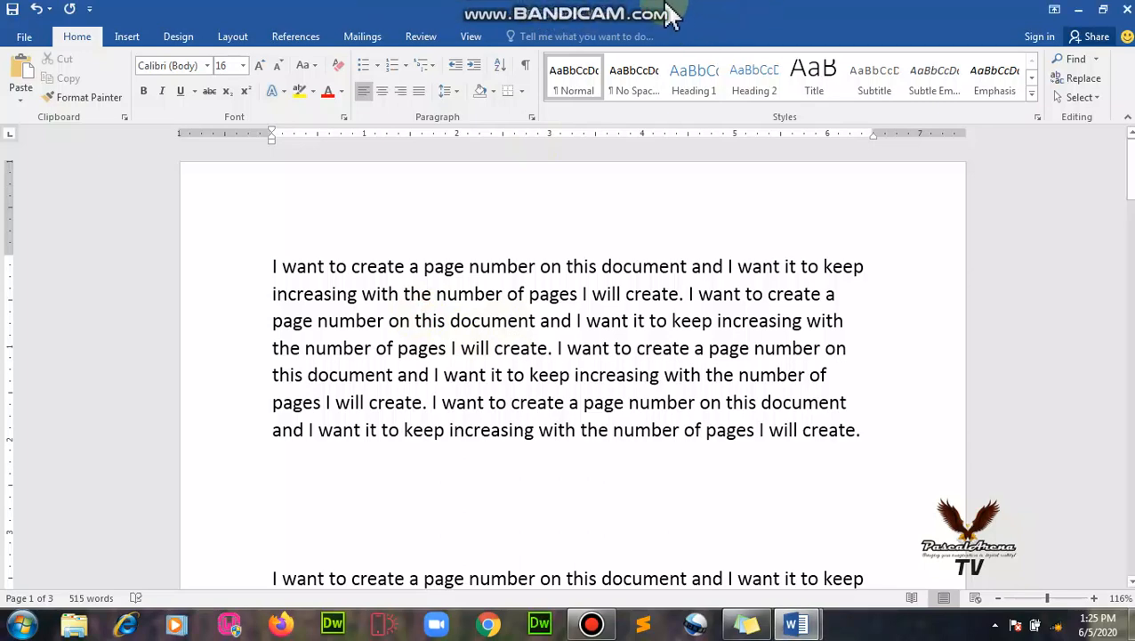